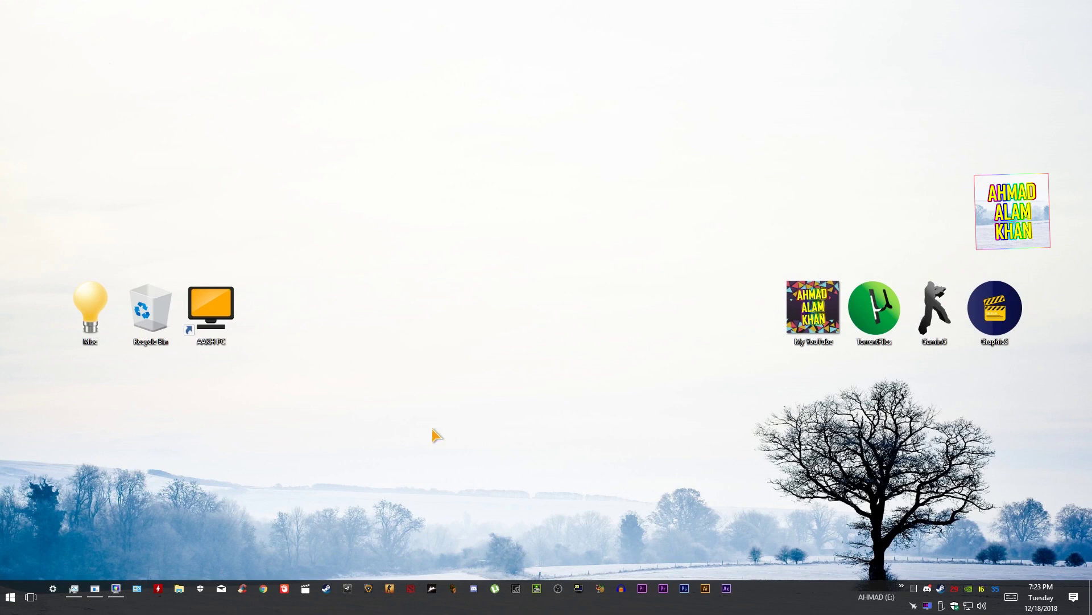
Run %temp% from the Run dialog to open the Temp folder in File Explorer
key(super+r)
text(%temp%)
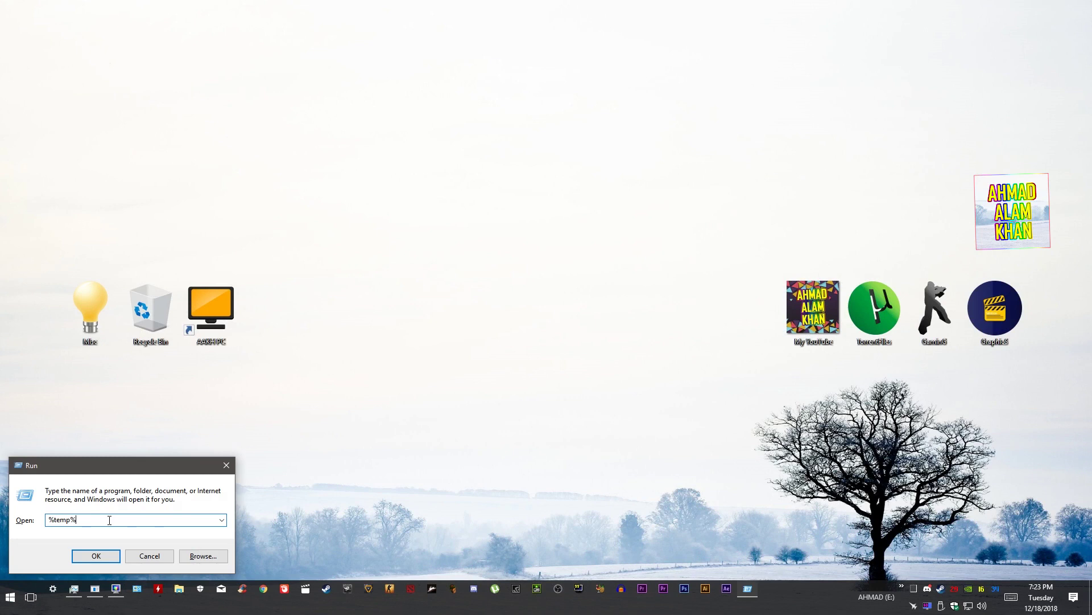
double_click(91, 519)
click(87, 520)
click(100, 560)
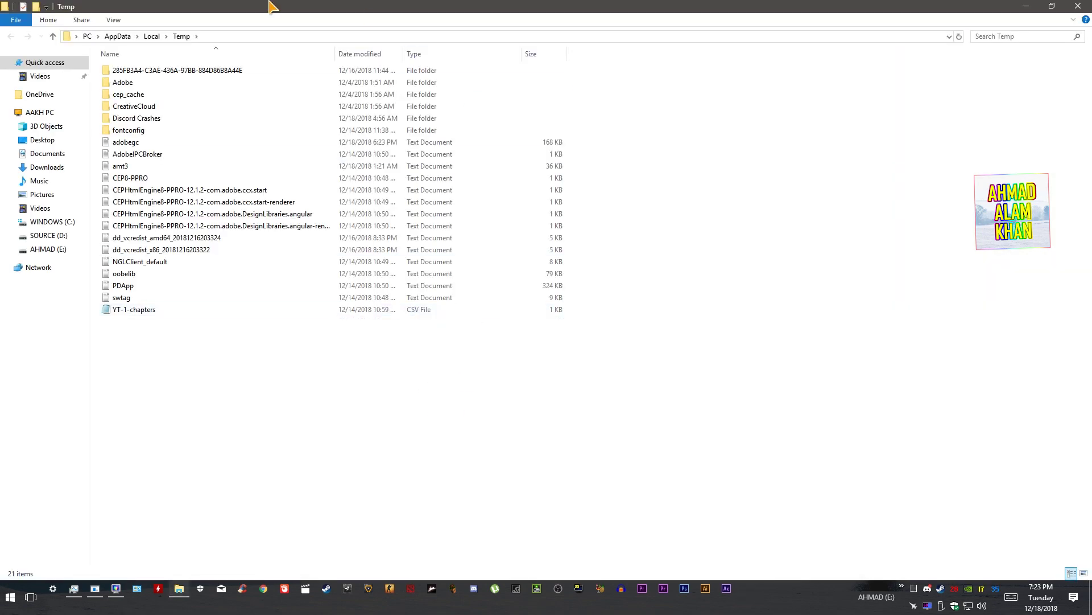
Navigate to AppData\Local\DeadByDaylight\Saved\Config\WindowsNoEditor and select GameUserSettings
click(120, 37)
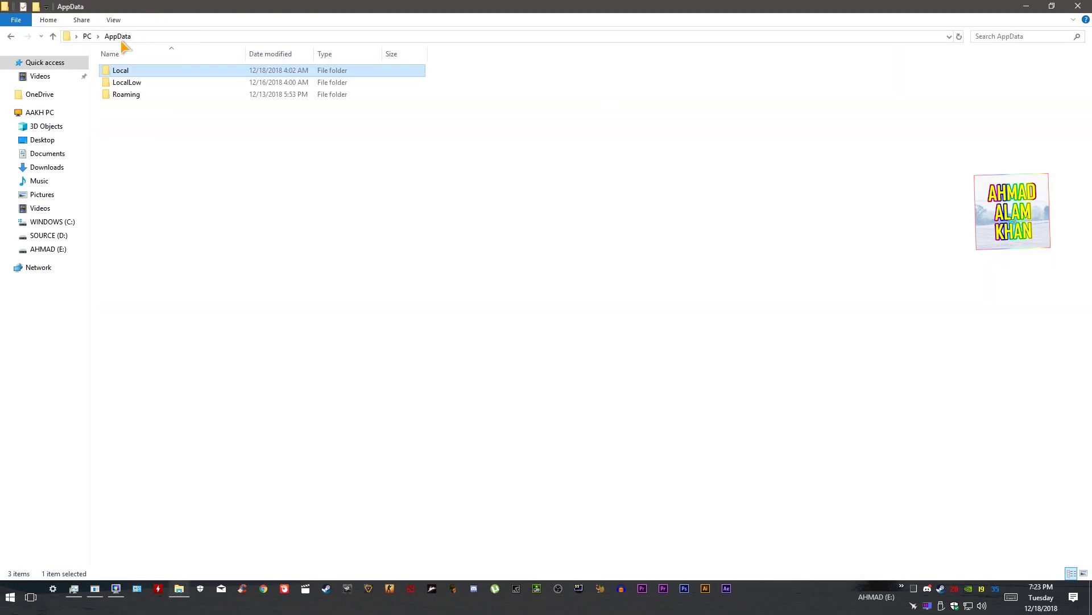
double_click(128, 71)
double_click(161, 203)
double_click(147, 85)
click(146, 73)
double_click(146, 73)
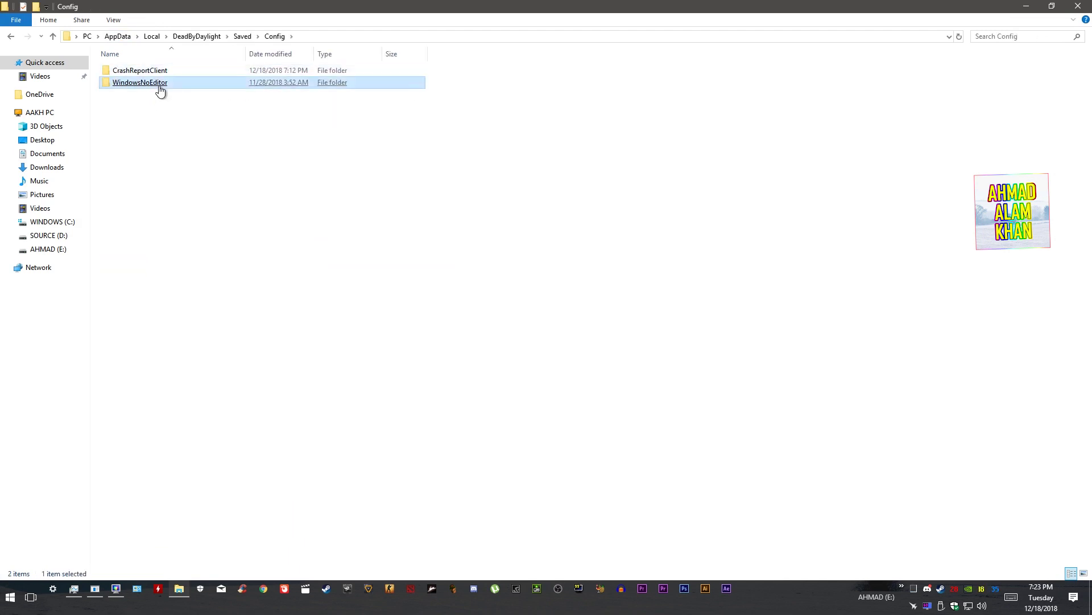
double_click(155, 85)
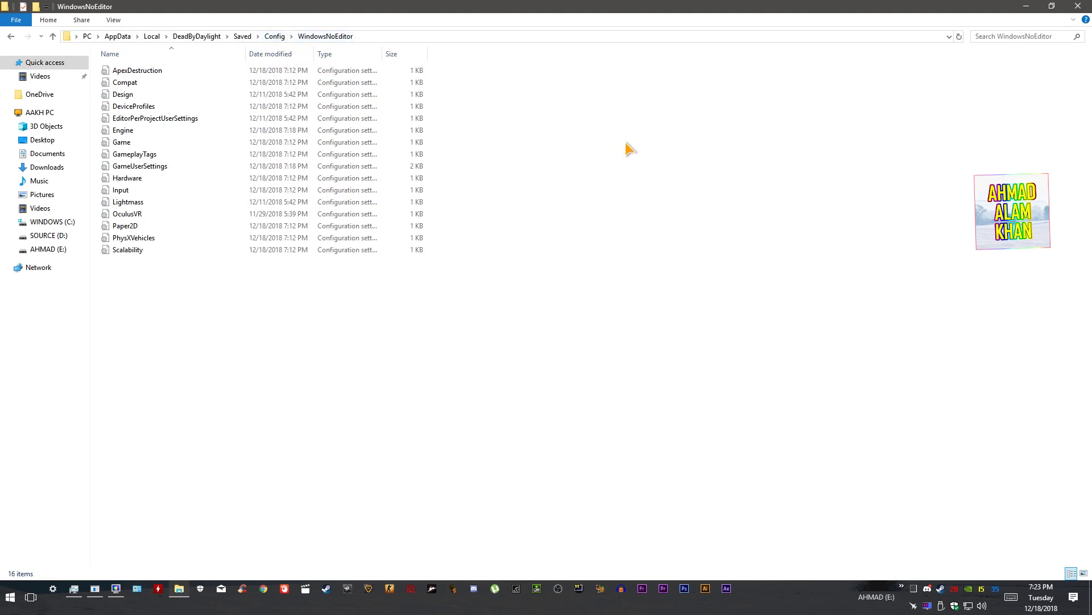
click(170, 173)
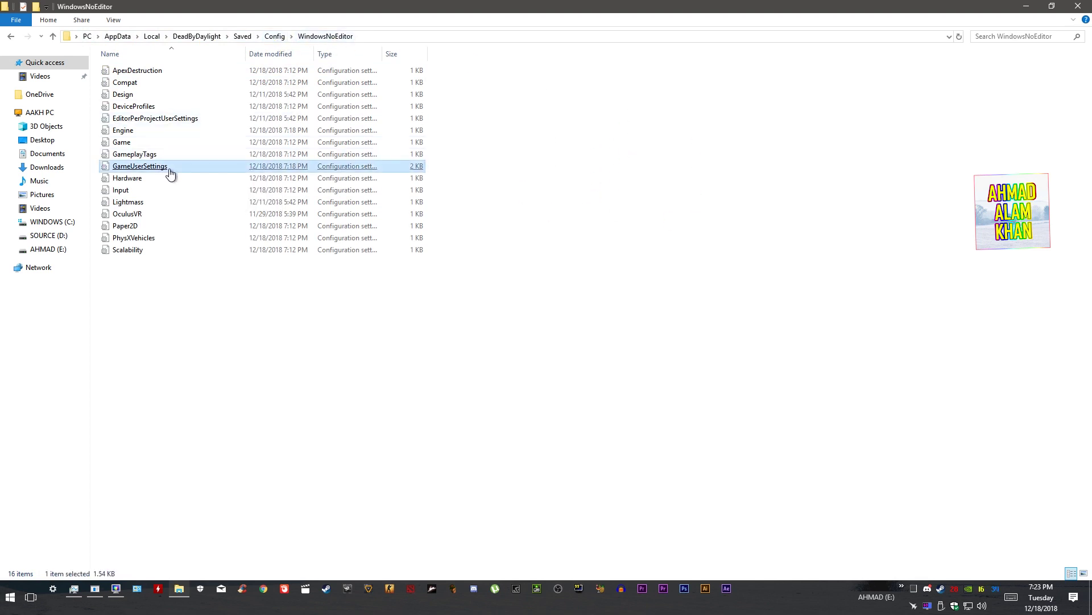
Open GameUserSettings in Notepad and scroll through its settings
double_click(170, 174)
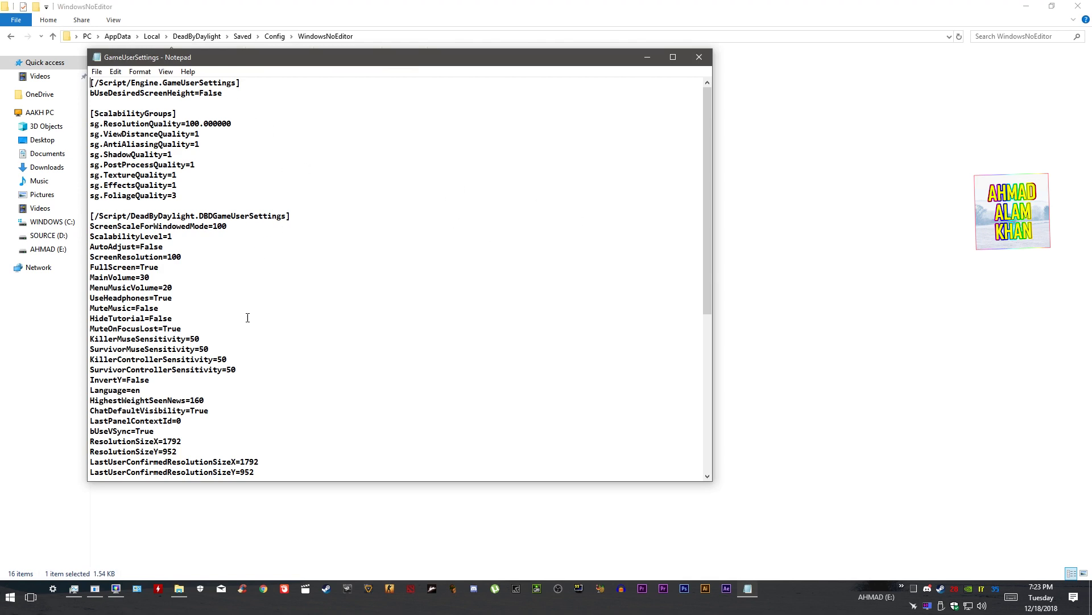
scroll(275, 326, down, 9)
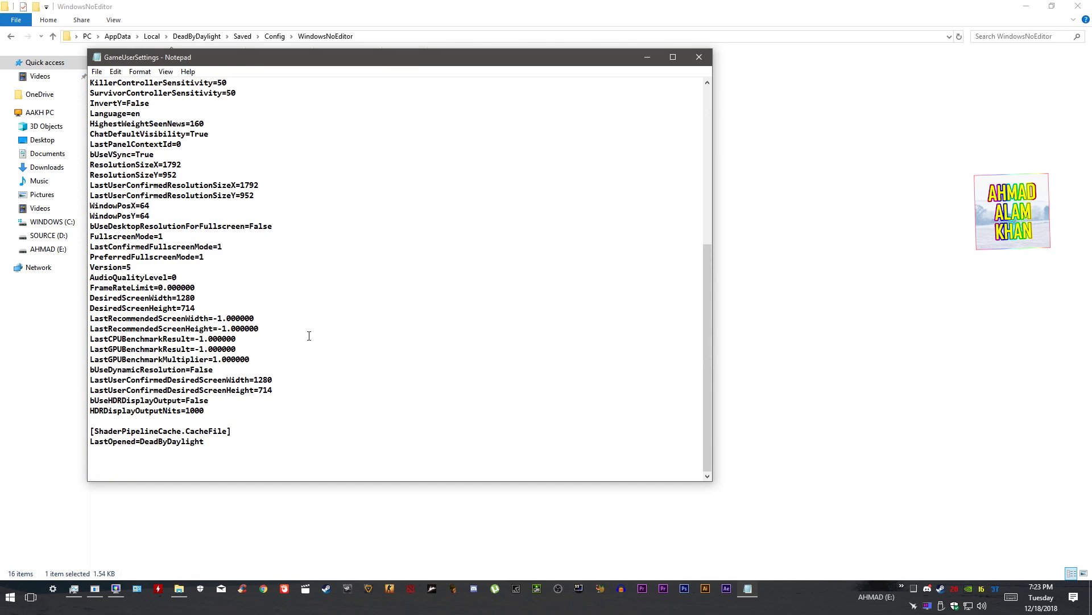
scroll(309, 336, up, 9)
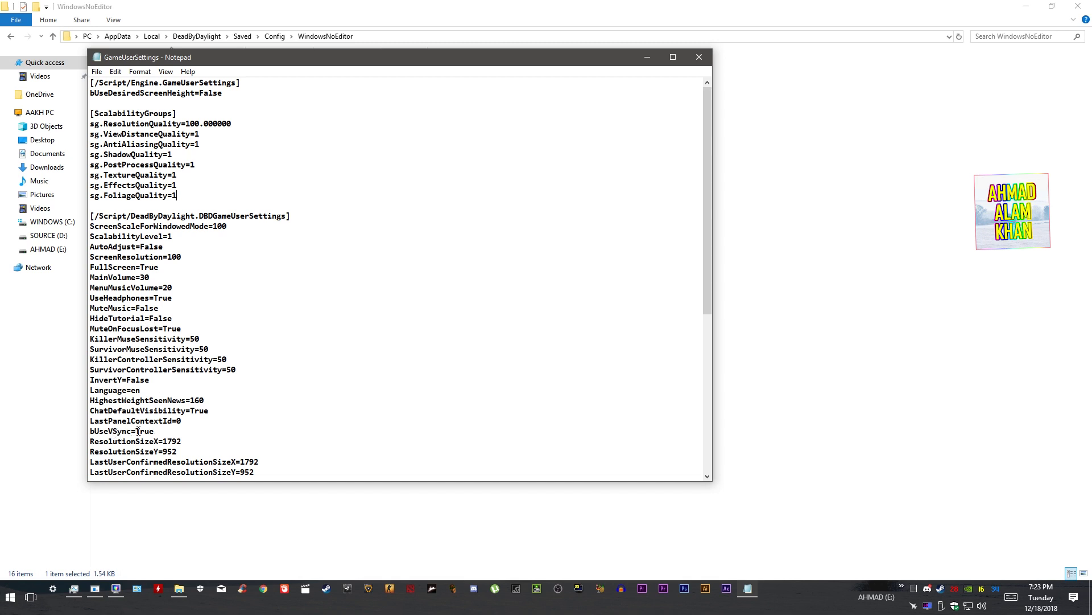
Change the bUseVSync value from True to False in GameUserSettings
mouse_move(109, 431)
mouse_down()
mouse_move(131, 431)
mouse_move(90, 431)
mouse_up()
double_click(97, 431)
click(145, 431)
key(BackSpace)
key(BackSpace)
text(False)
scroll(297, 431, down, 4)
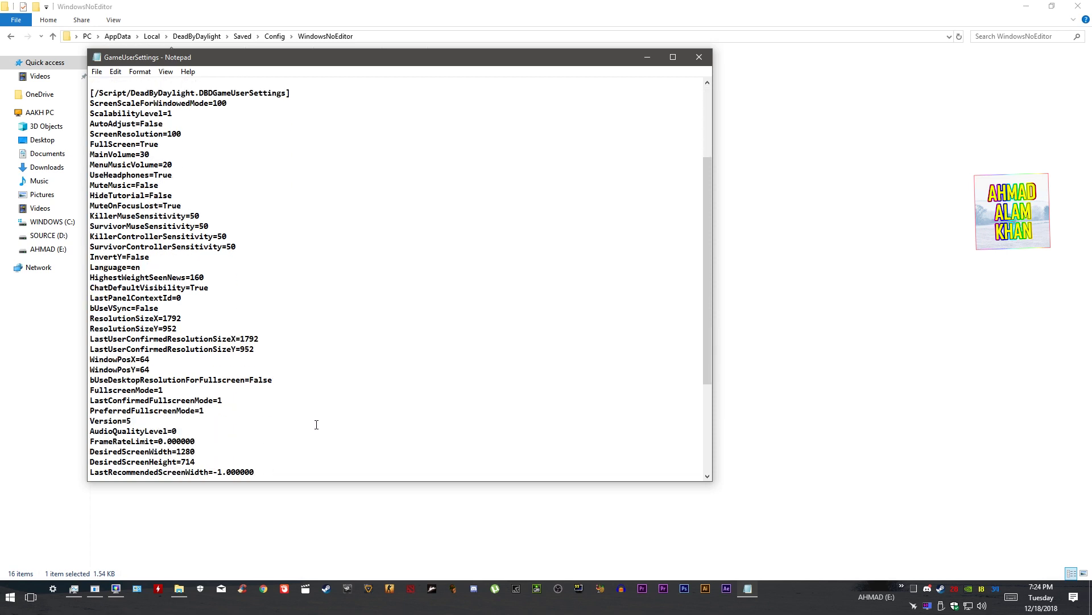
scroll(318, 425, up, 4)
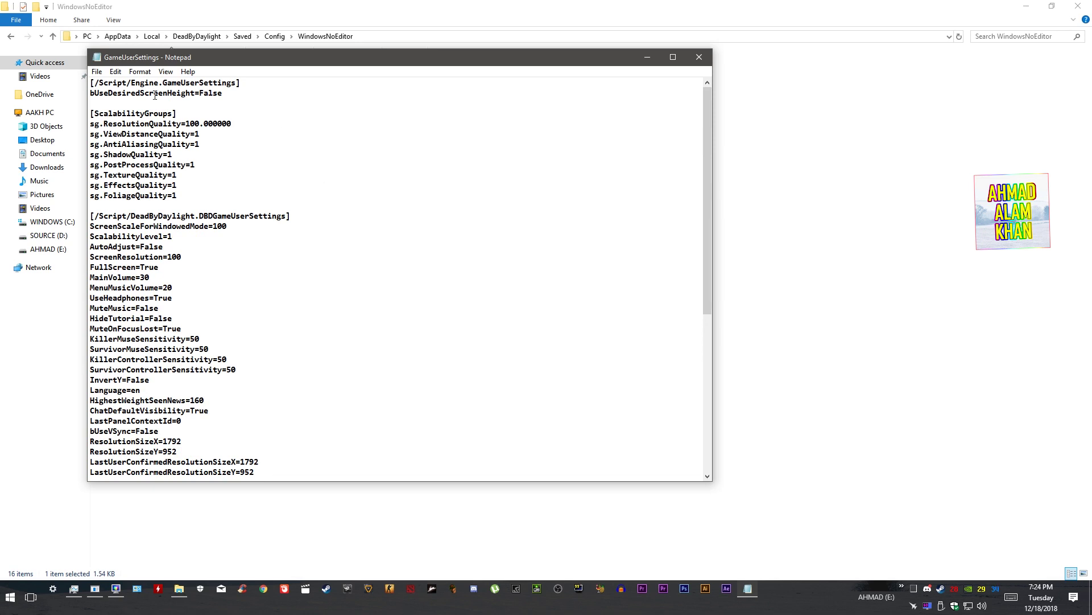
Save GameUserSettings, close Notepad and clear the remaining windows to the desktop
click(97, 72)
click(110, 108)
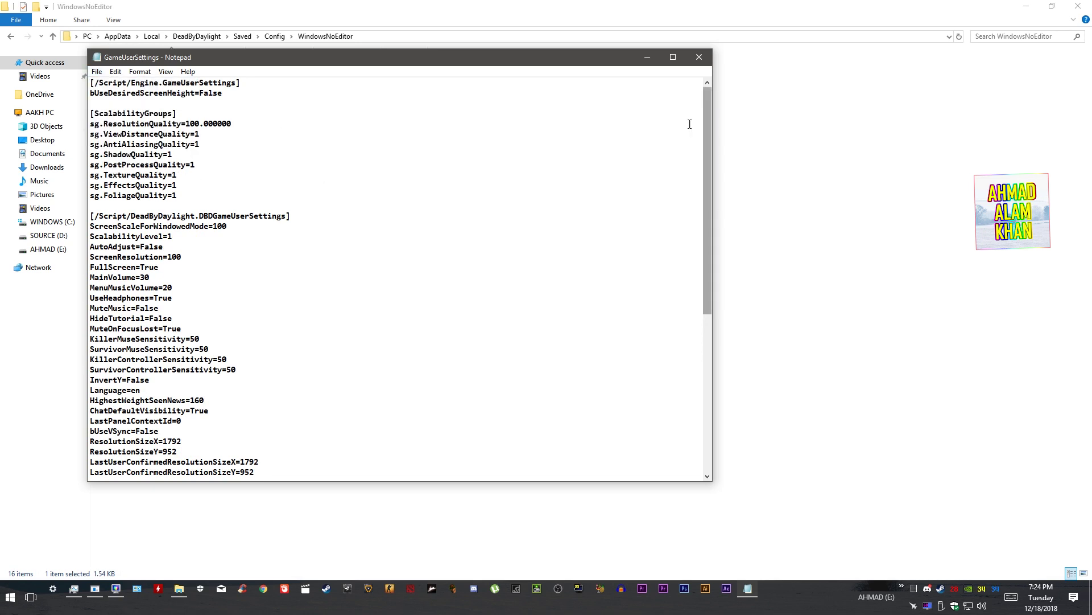
click(700, 57)
key(alt+F4)
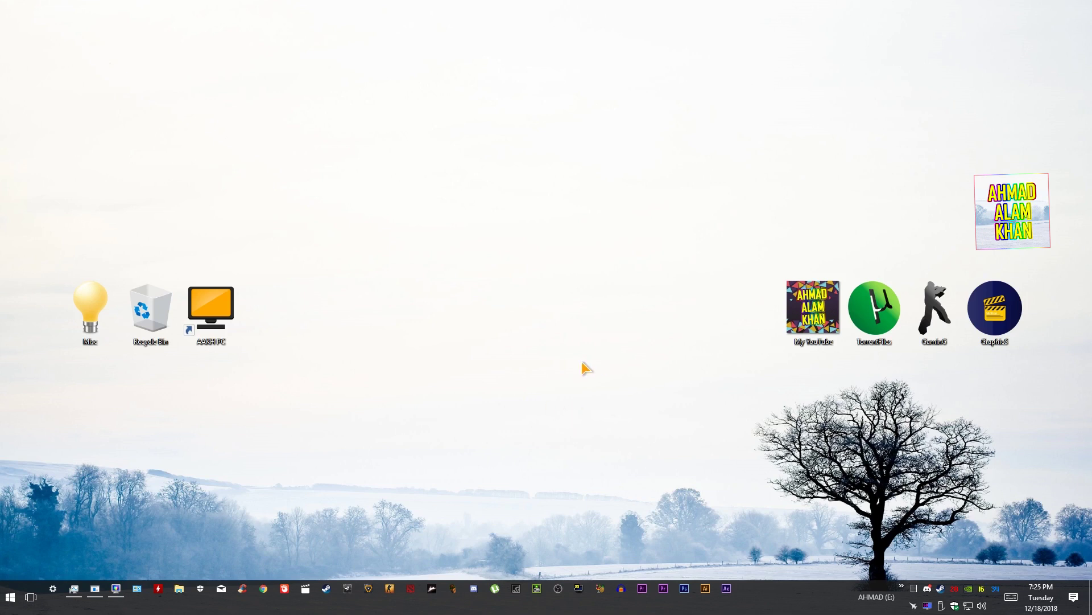
Switch the power plan to High performance in Control Panel, then open Task Manager's process list
click(3, 604)
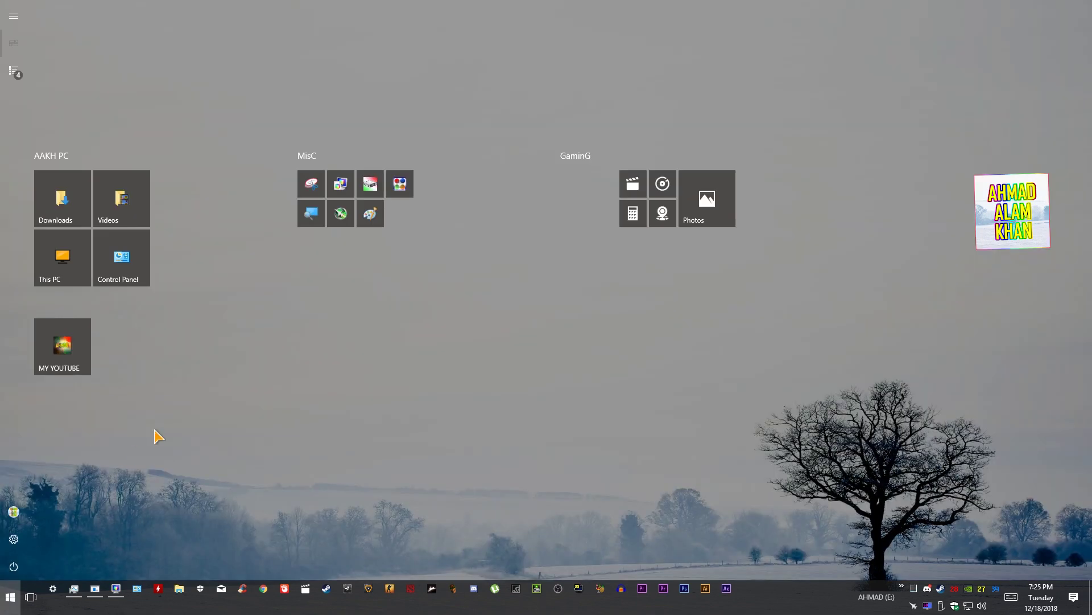
click(134, 266)
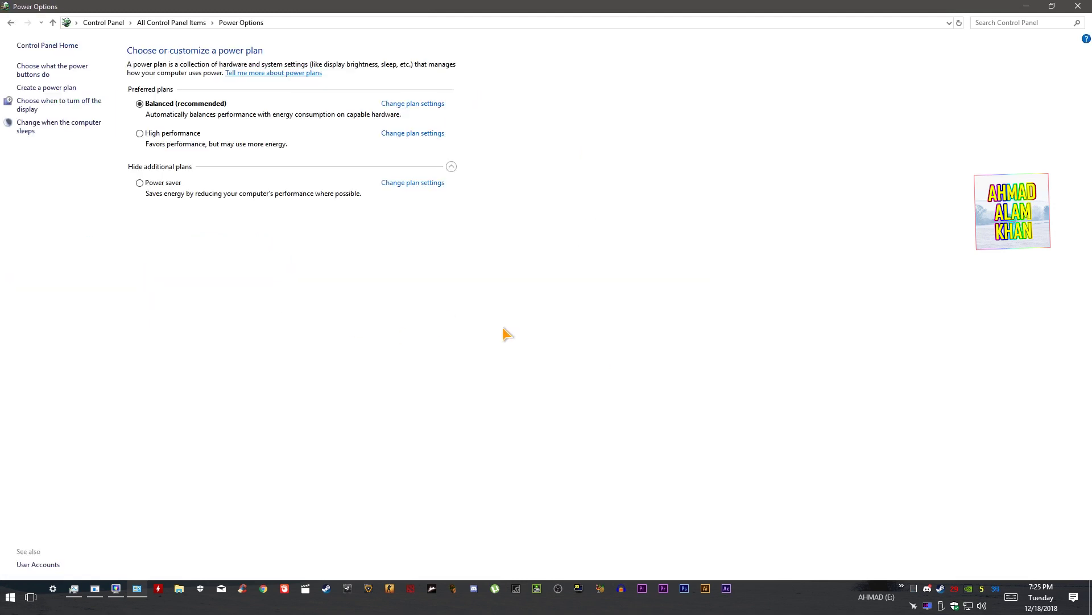
click(162, 136)
click(913, 589)
click(25, 37)
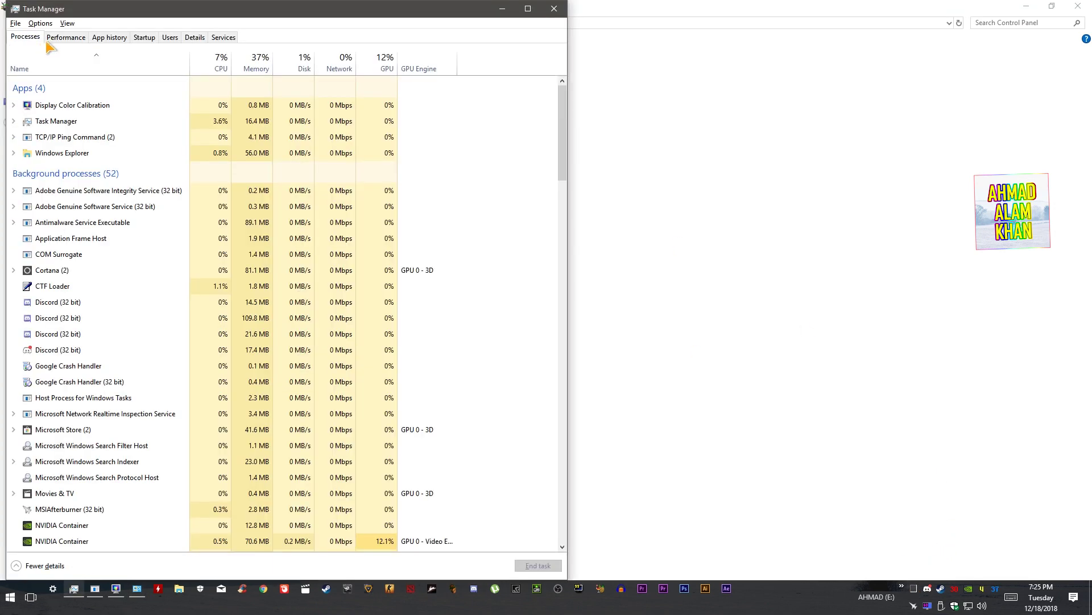
Check the Performance graphs, minimize Task Manager and close the Power Options window
click(67, 37)
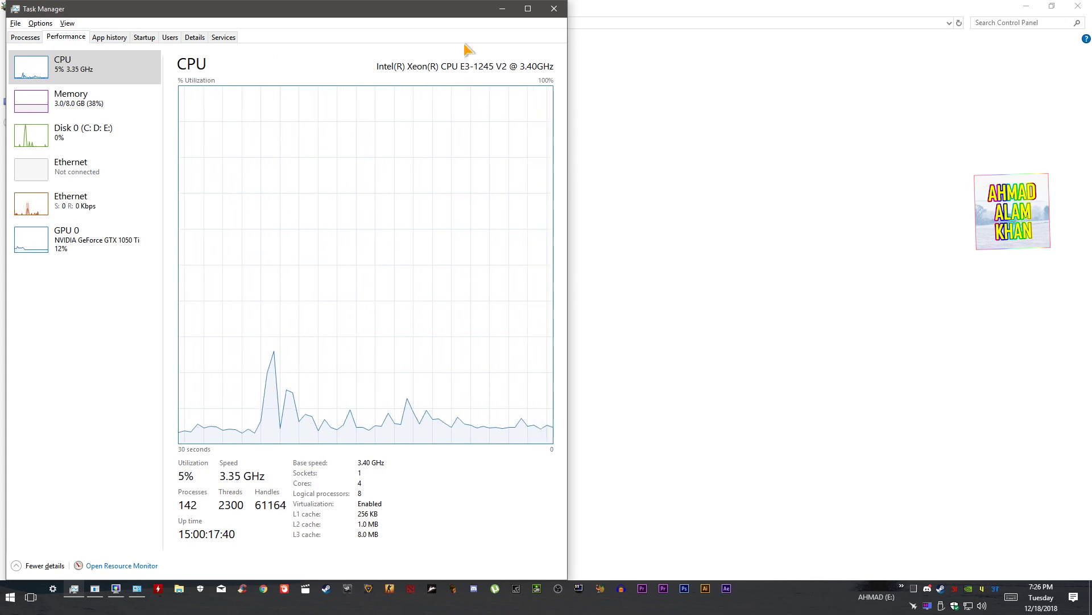
click(502, 9)
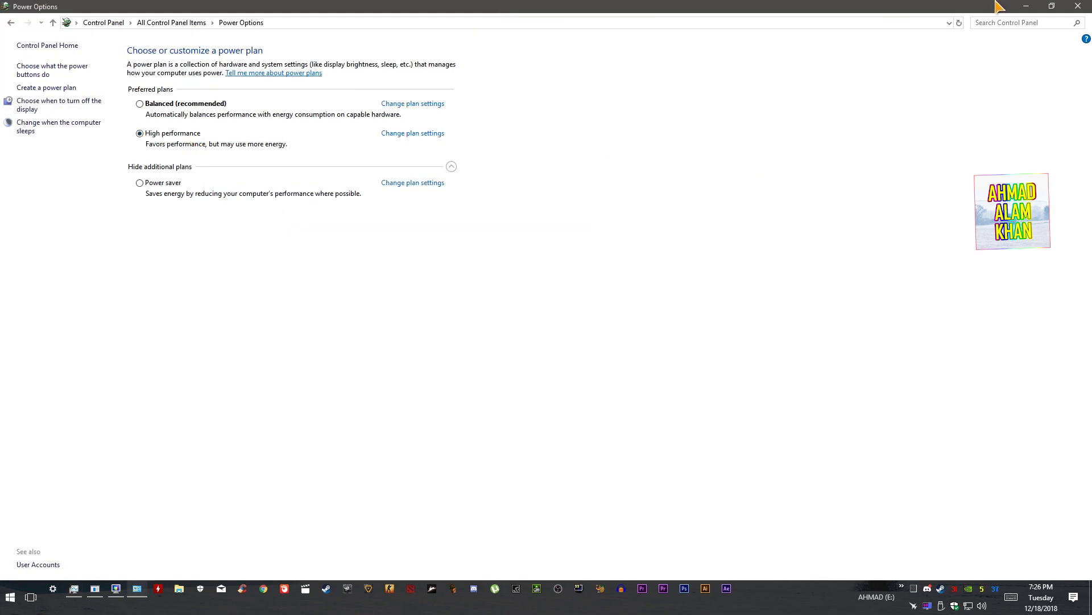
click(1084, 6)
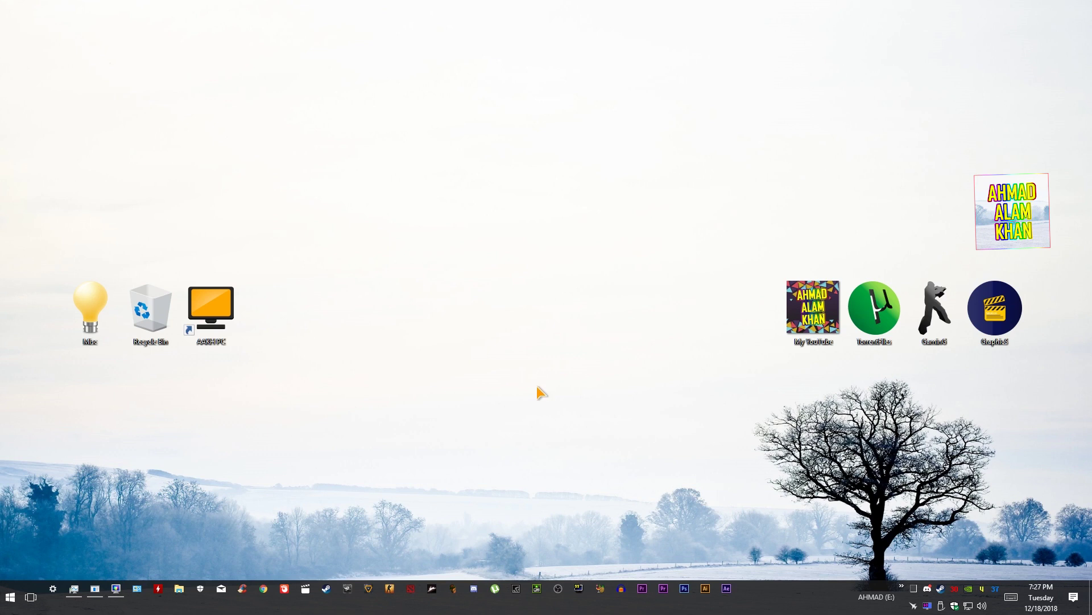
Launch NVIDIA Control Panel from the tray and go to Manage 3D settings
click(971, 593)
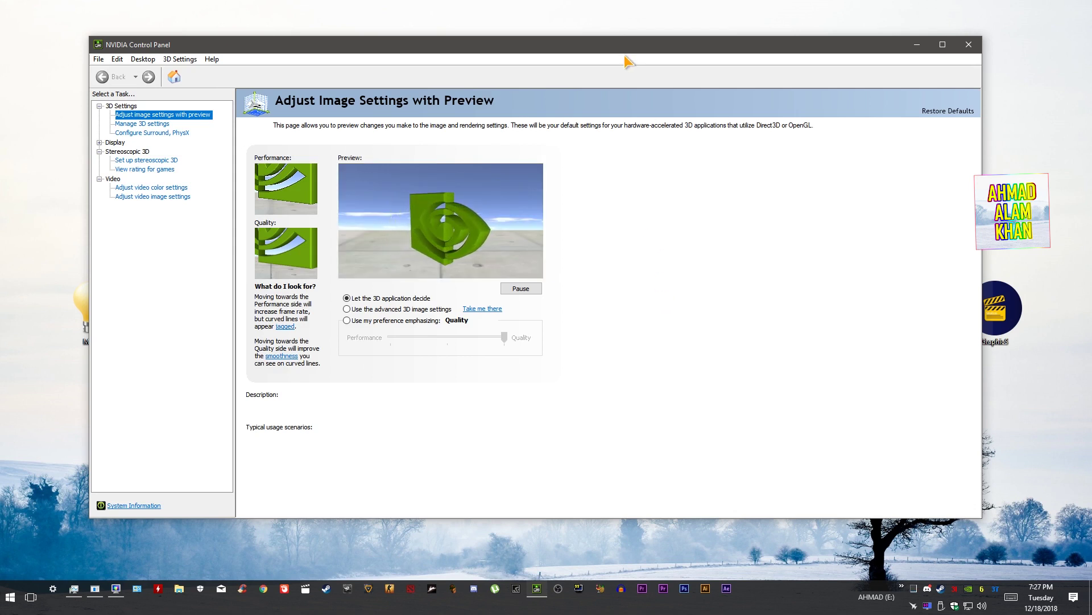
drag(626, 47, 618, 41)
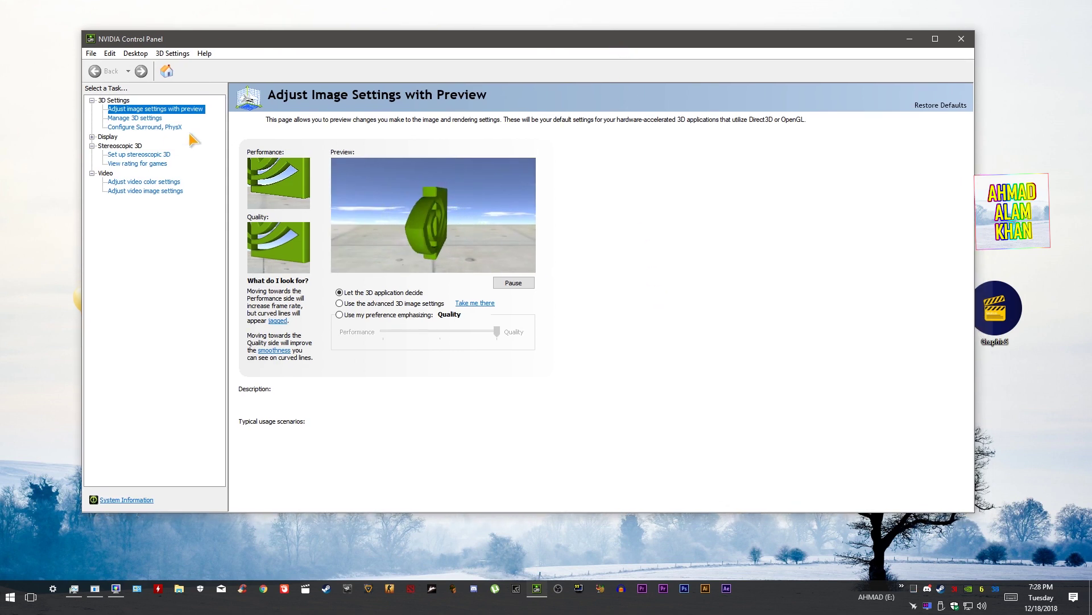
click(151, 118)
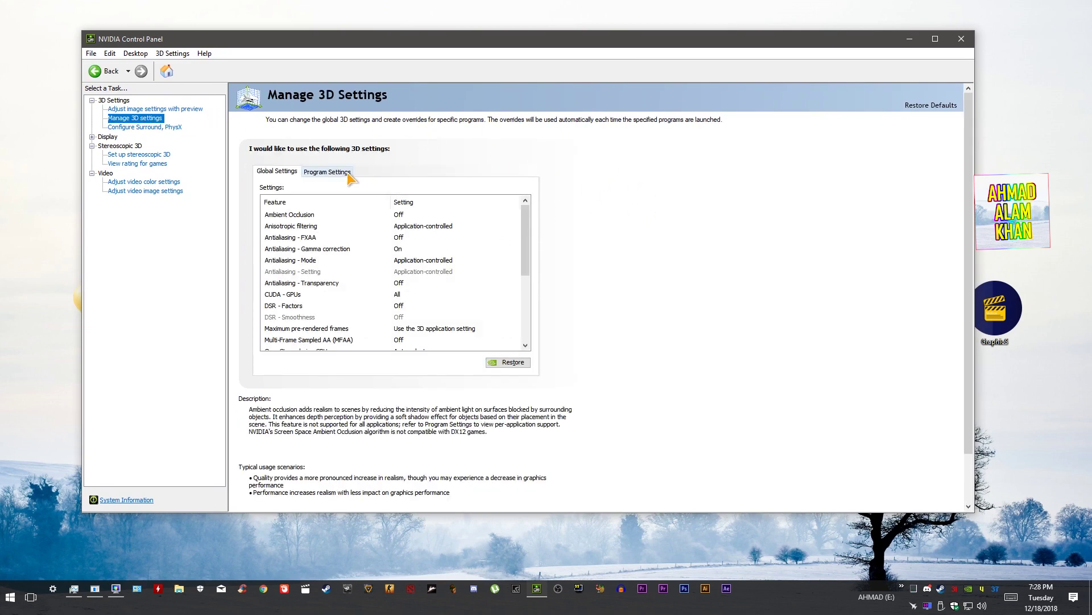
Switch to Program Settings with Dead by Daylight as the customized program
click(329, 173)
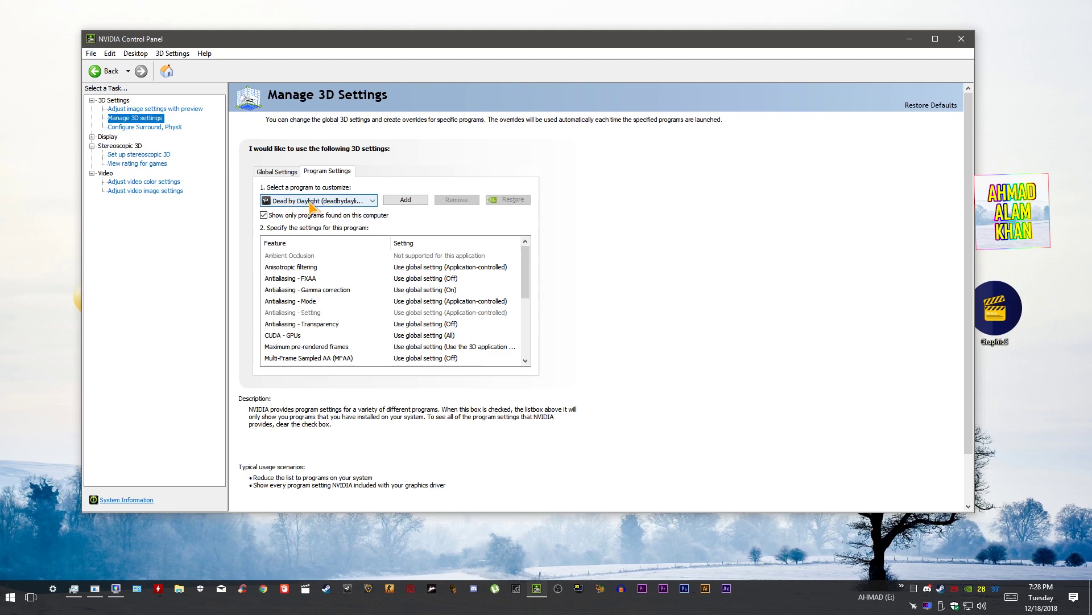
click(334, 204)
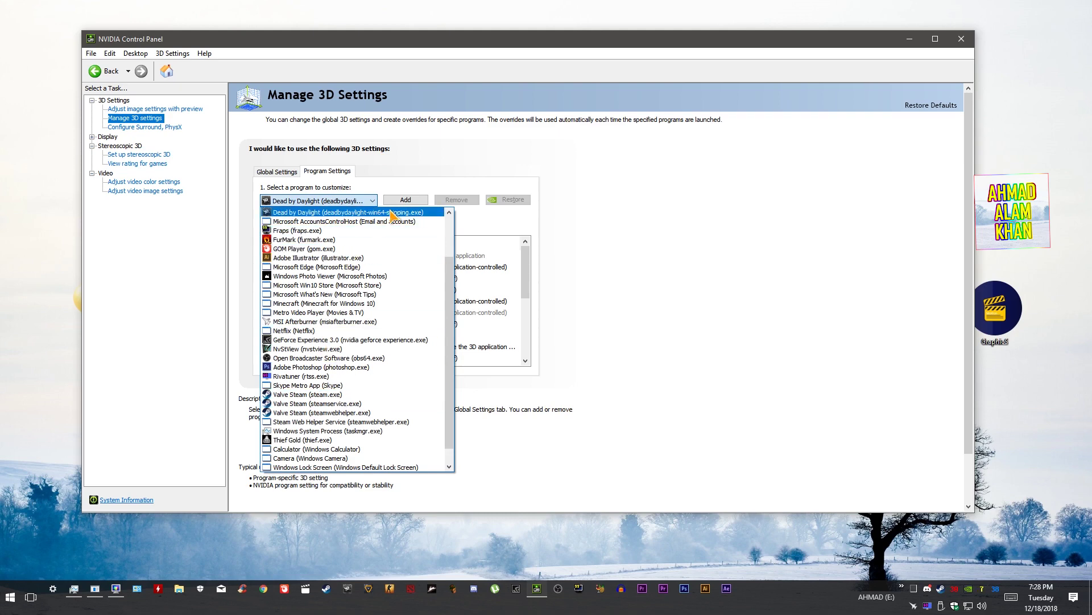
click(413, 170)
click(416, 198)
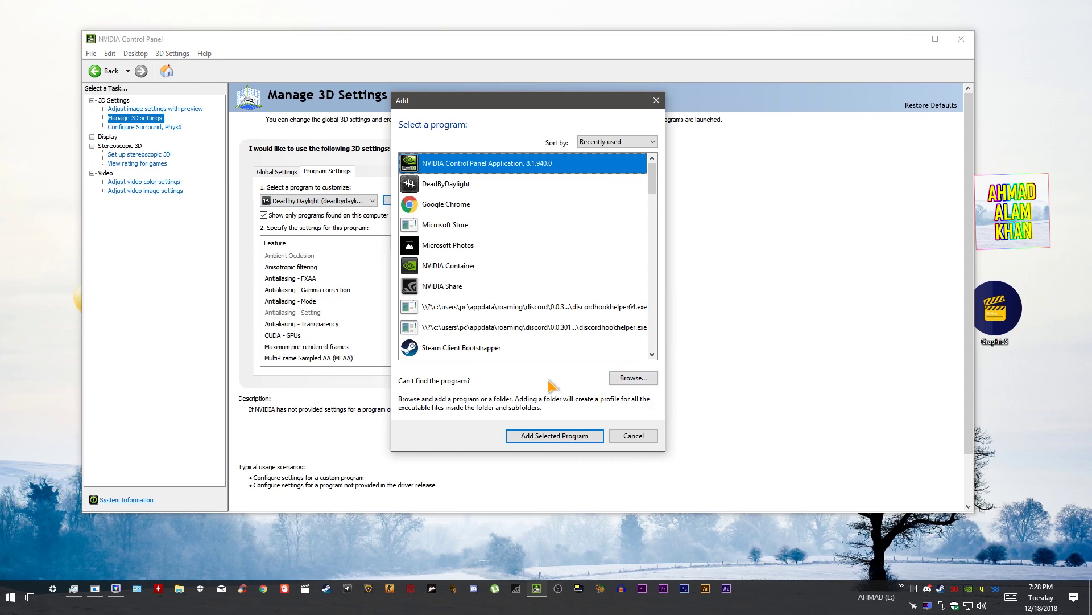
click(633, 436)
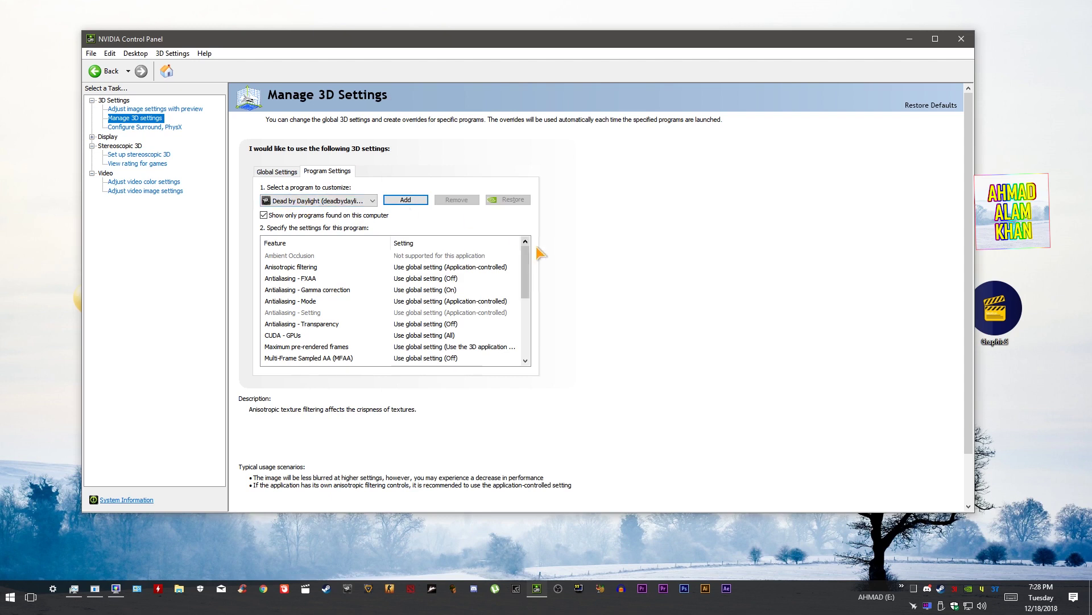
Set Virtual Reality pre-rendered frames to 1 for Dead by Daylight
drag(526, 259, 531, 329)
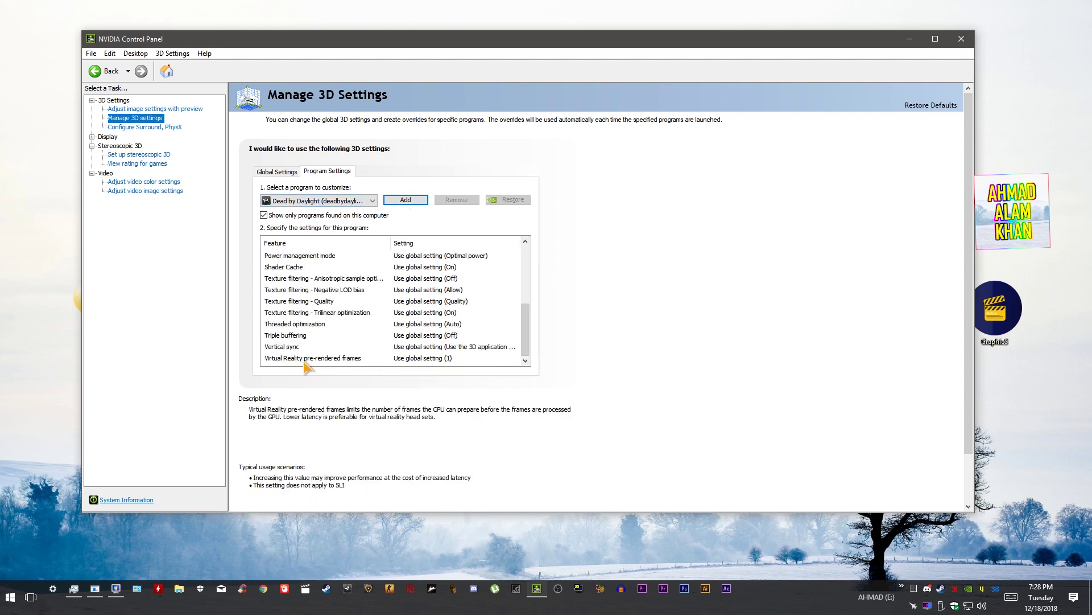
click(442, 359)
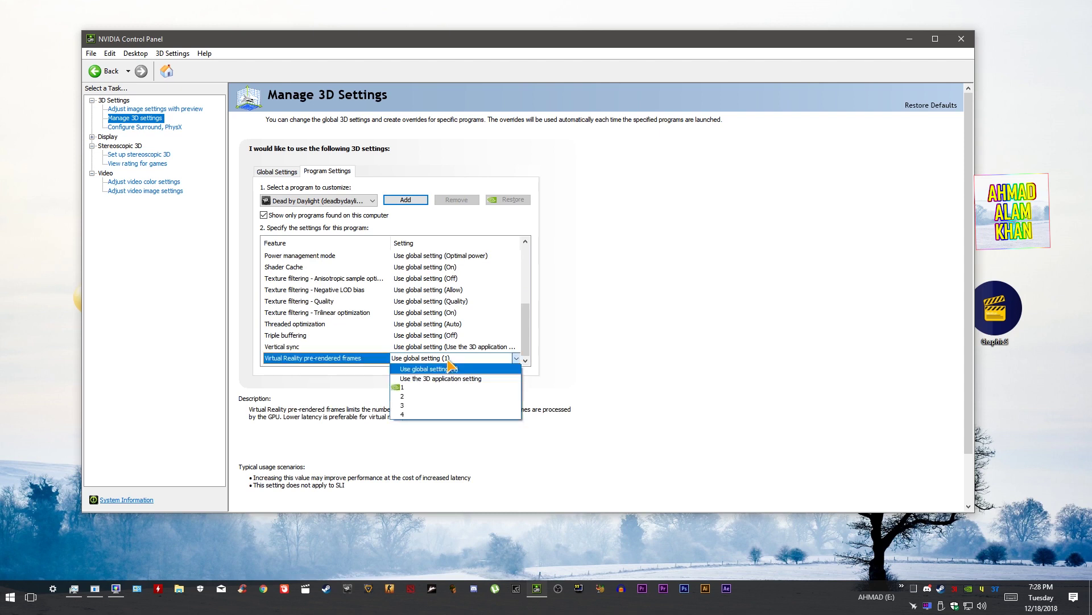
click(414, 388)
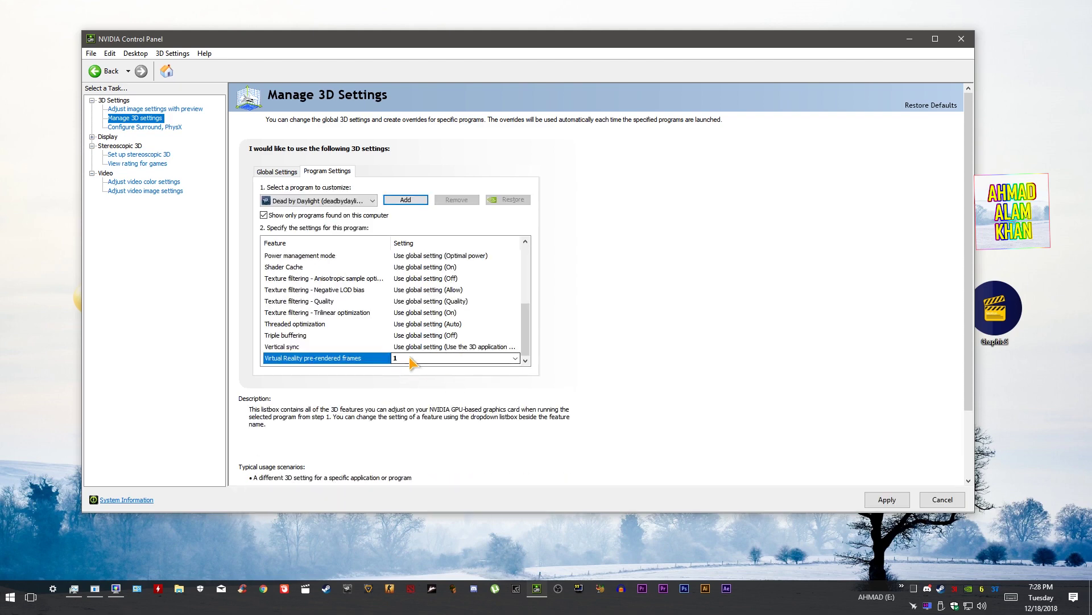
click(414, 364)
click(418, 388)
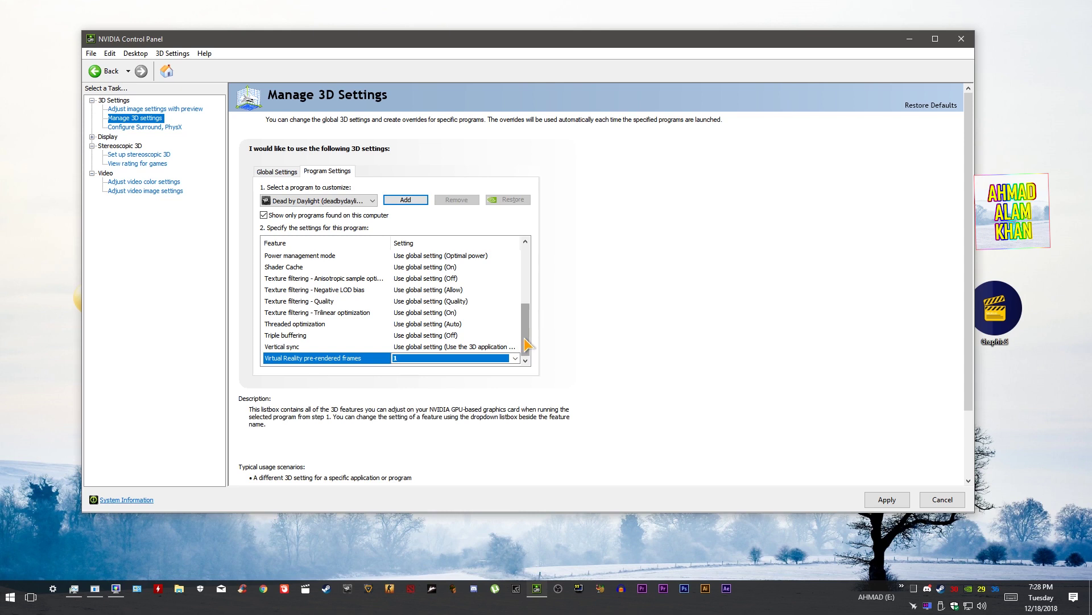
Review the feature list, leaving Texture filtering - Quality unchanged
drag(527, 344, 525, 332)
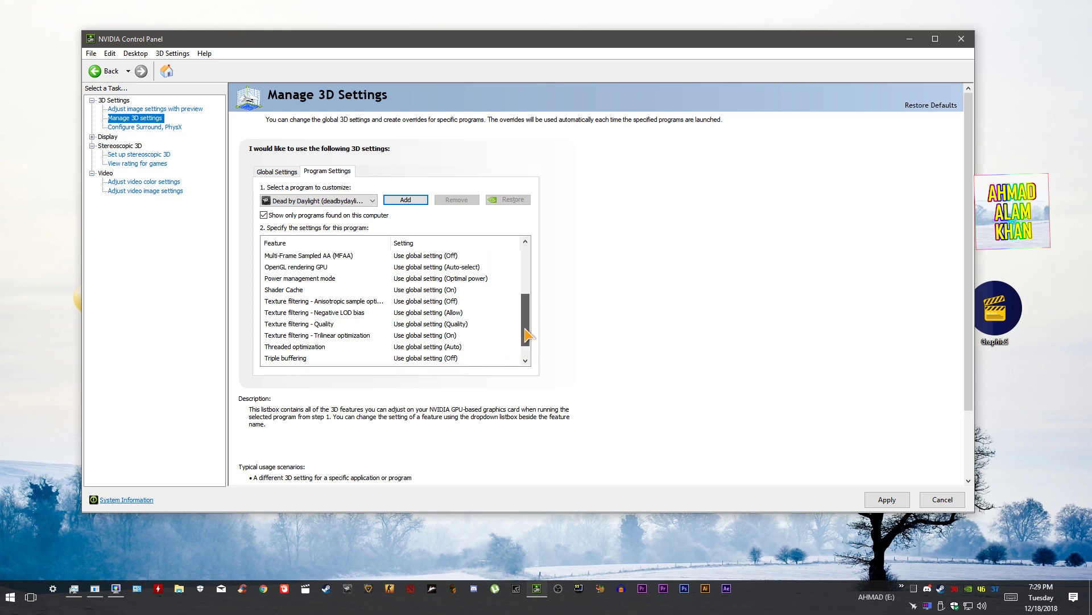
click(438, 324)
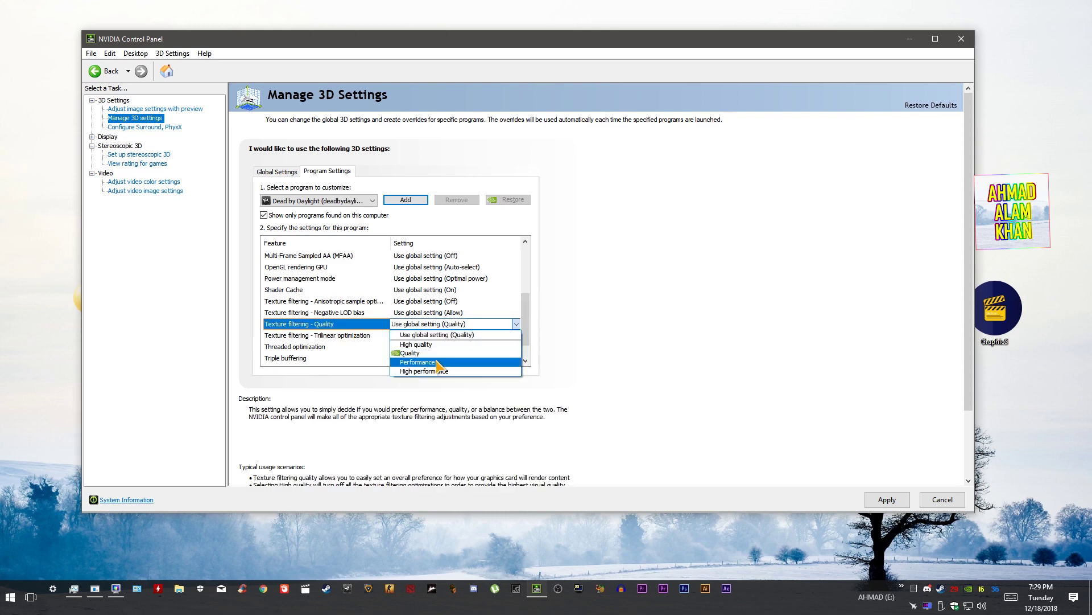
click(574, 346)
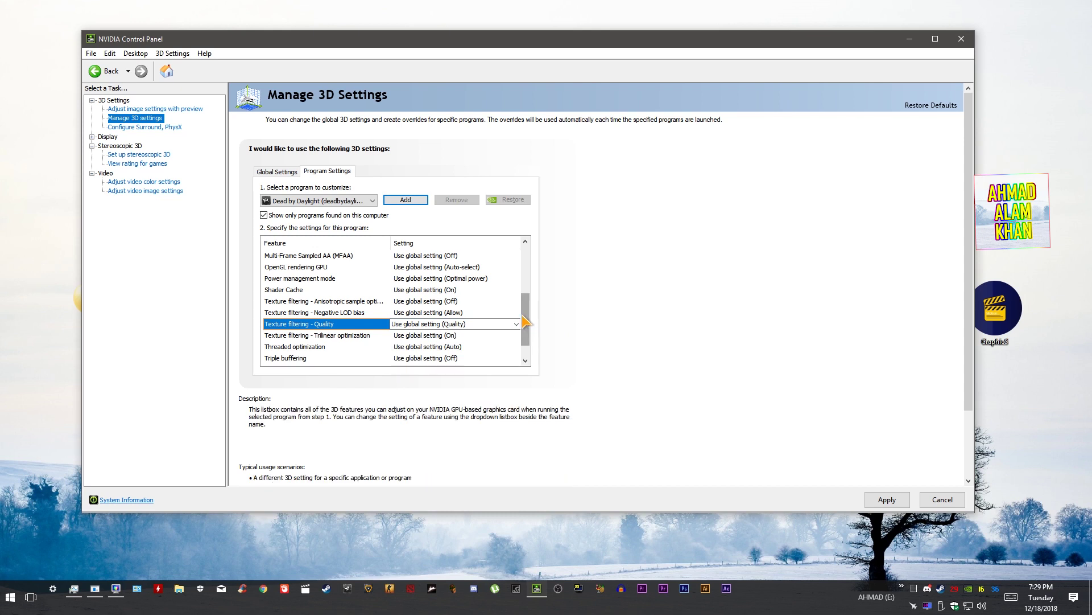
drag(526, 314, 527, 296)
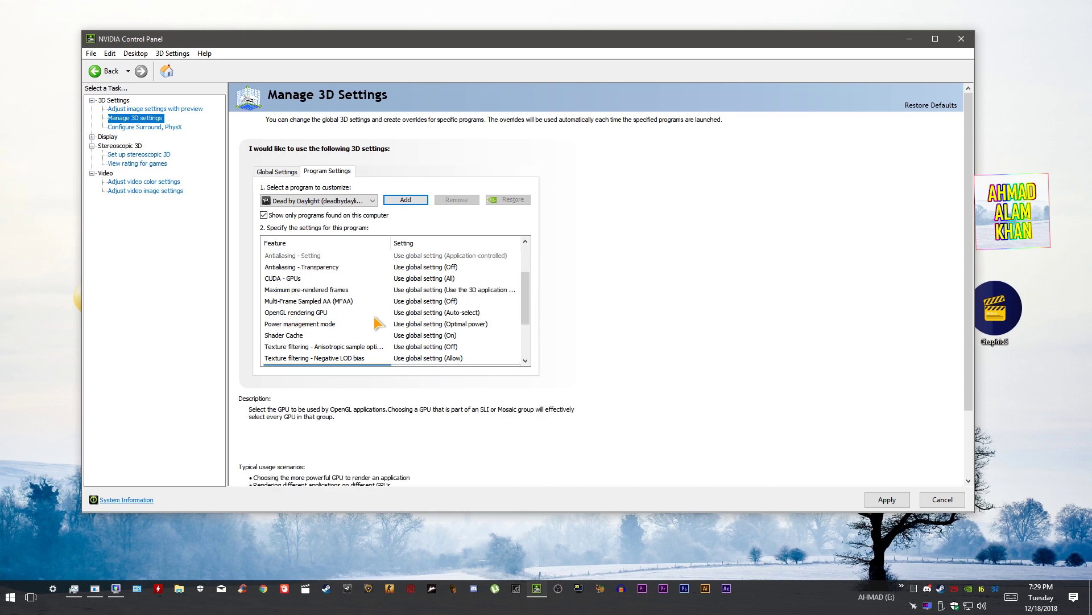
drag(524, 297, 525, 340)
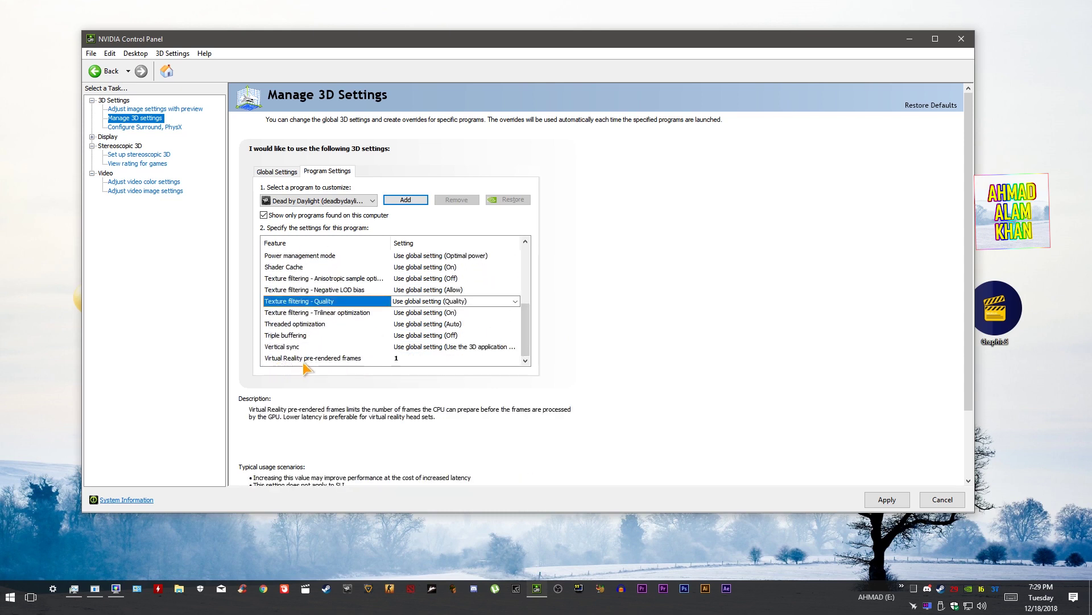
drag(524, 356, 524, 256)
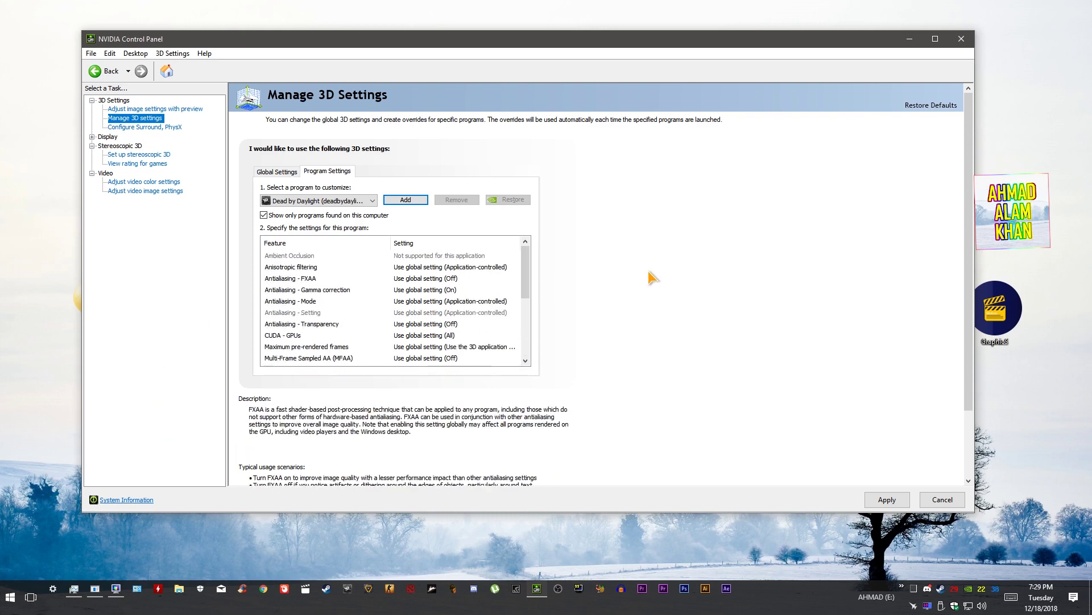
Close NVIDIA Control Panel, applying the unsaved 3D setting changes
click(962, 40)
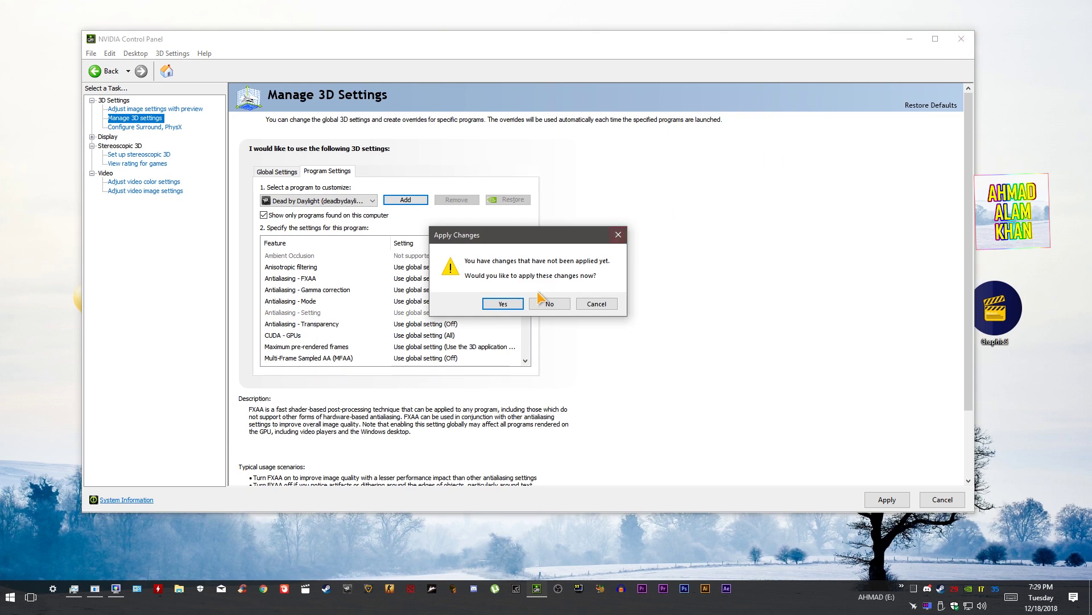
click(503, 303)
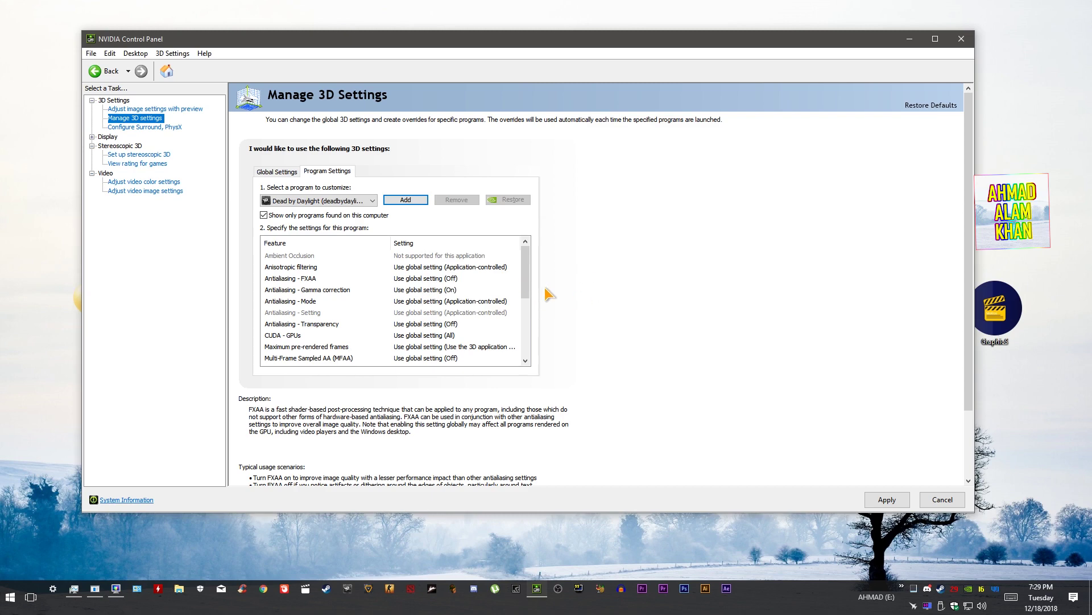
key(alt+F4)
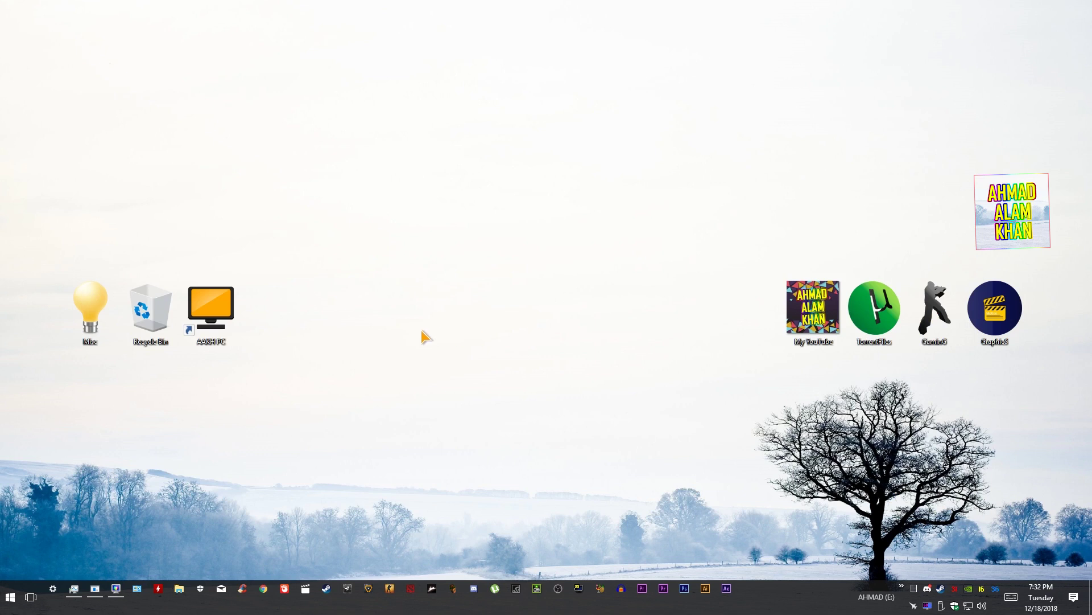
Open Display settings from the desktop's right-click menu
right_click(449, 303)
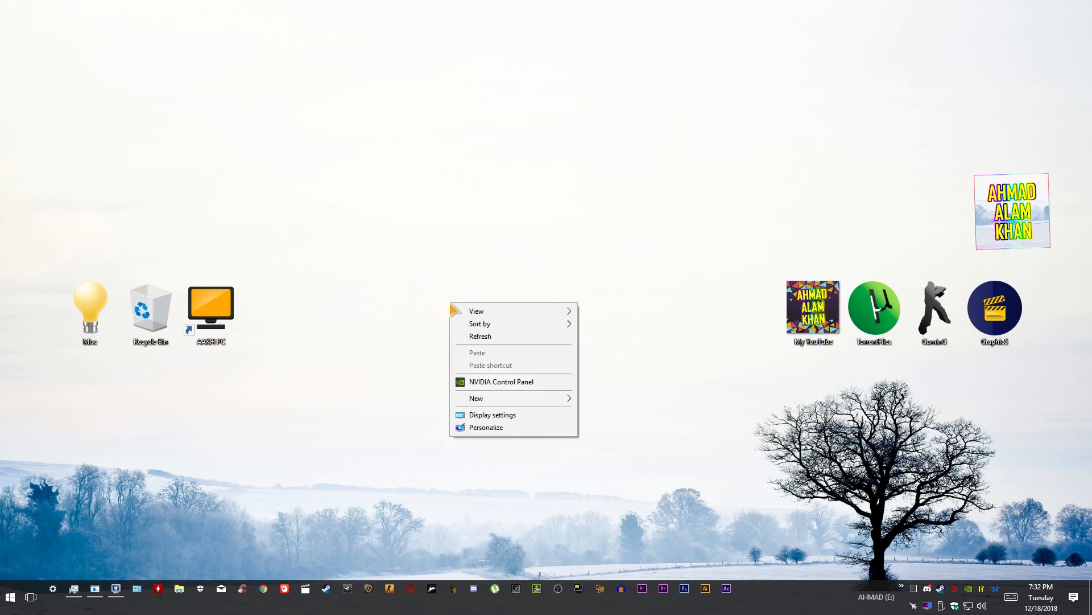
click(551, 418)
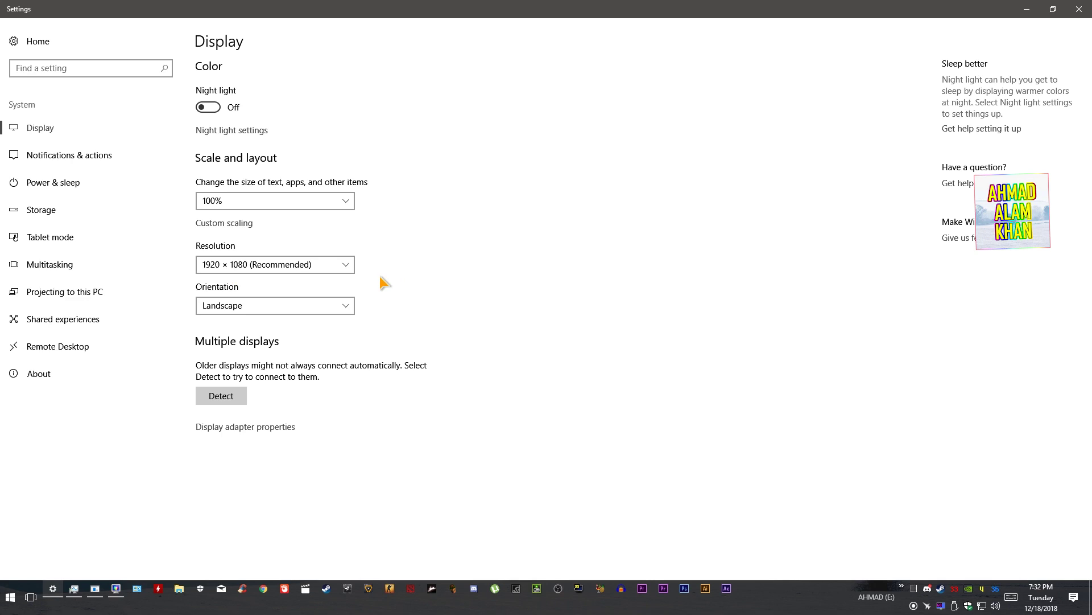
Change the display resolution to 1600 × 900
click(347, 266)
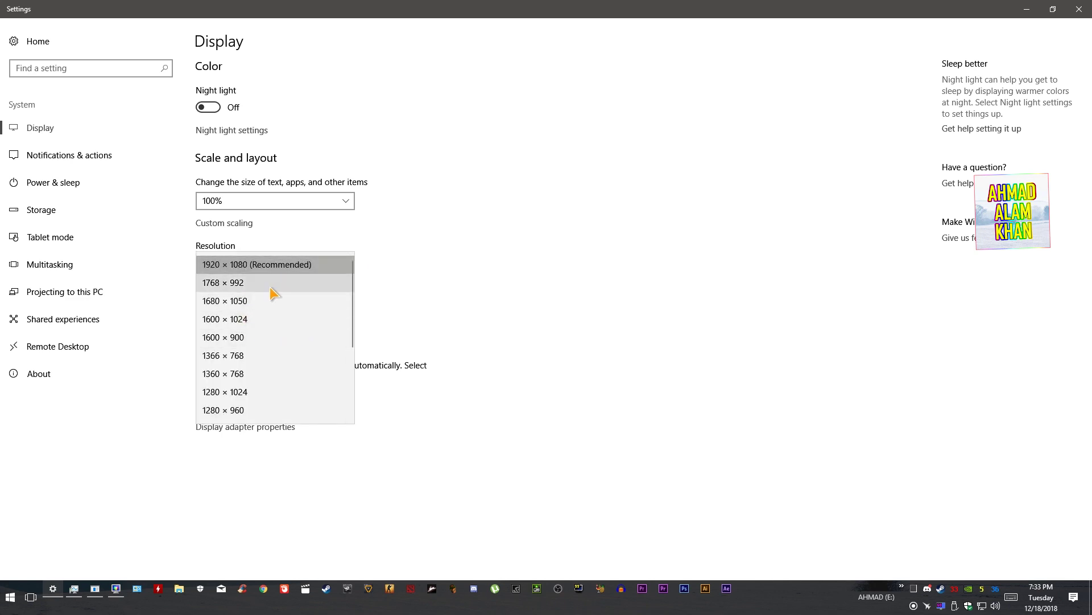
click(255, 339)
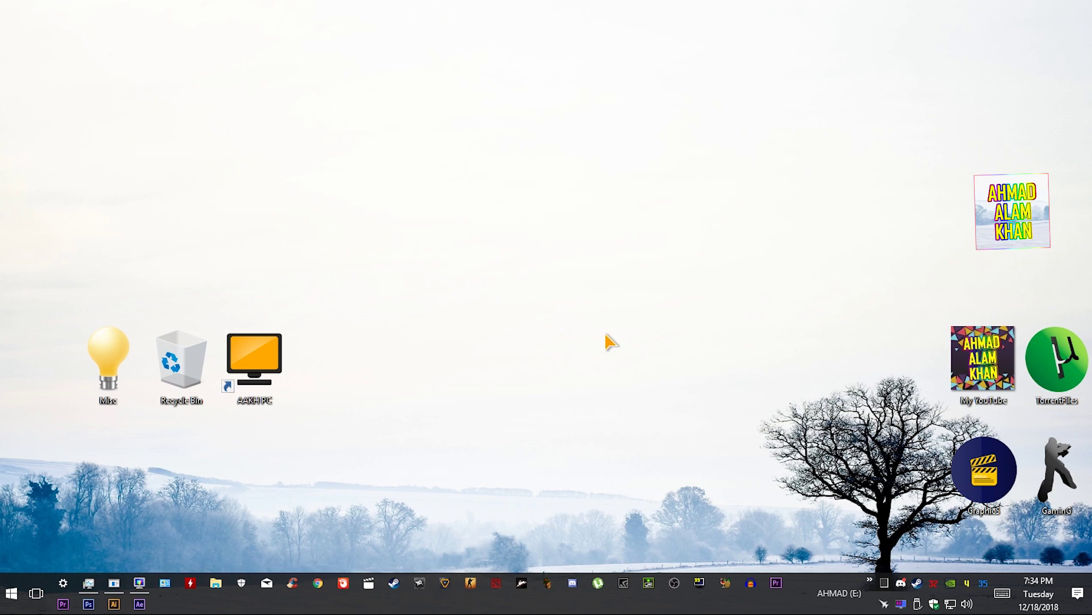
Launch Dead by Daylight from the Steam tray icon's quick-launch menu
right_click(917, 582)
click(976, 383)
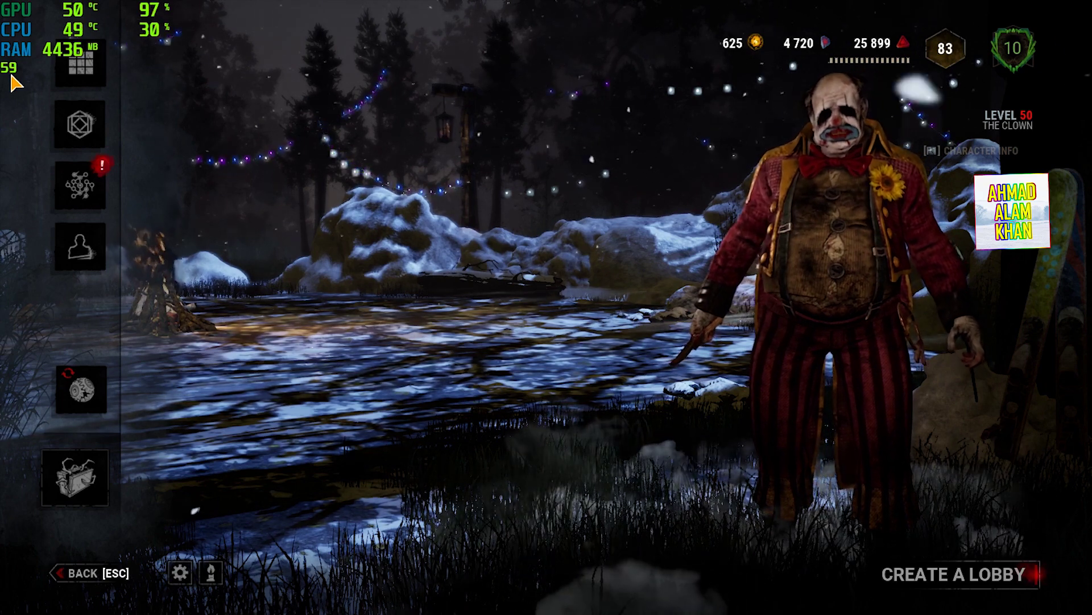
Switch the game's graphics Quality to LOW and preview it in the lobby
click(186, 575)
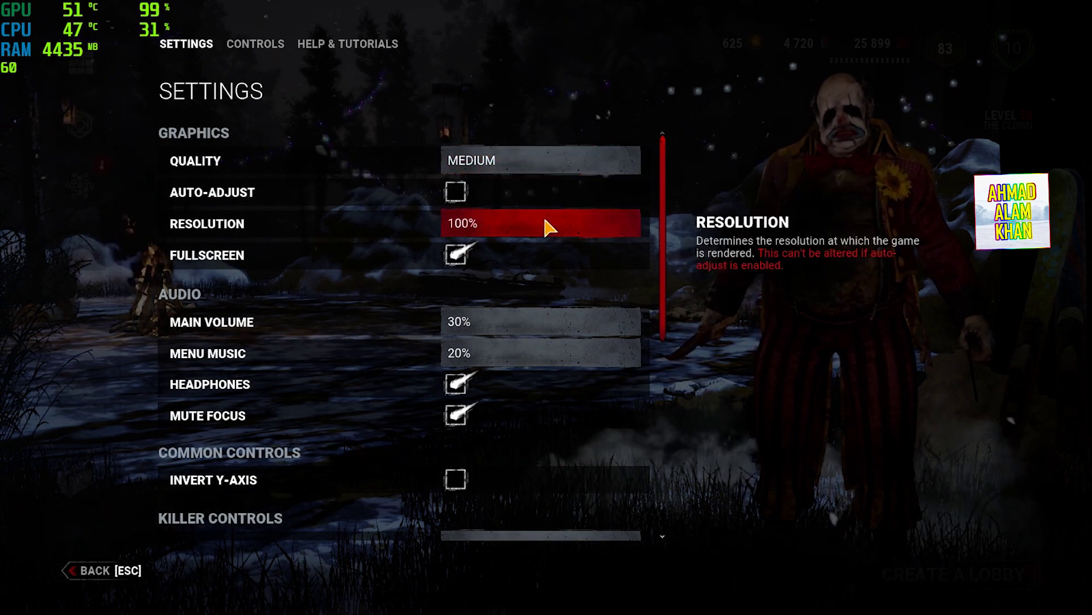
key(Escape)
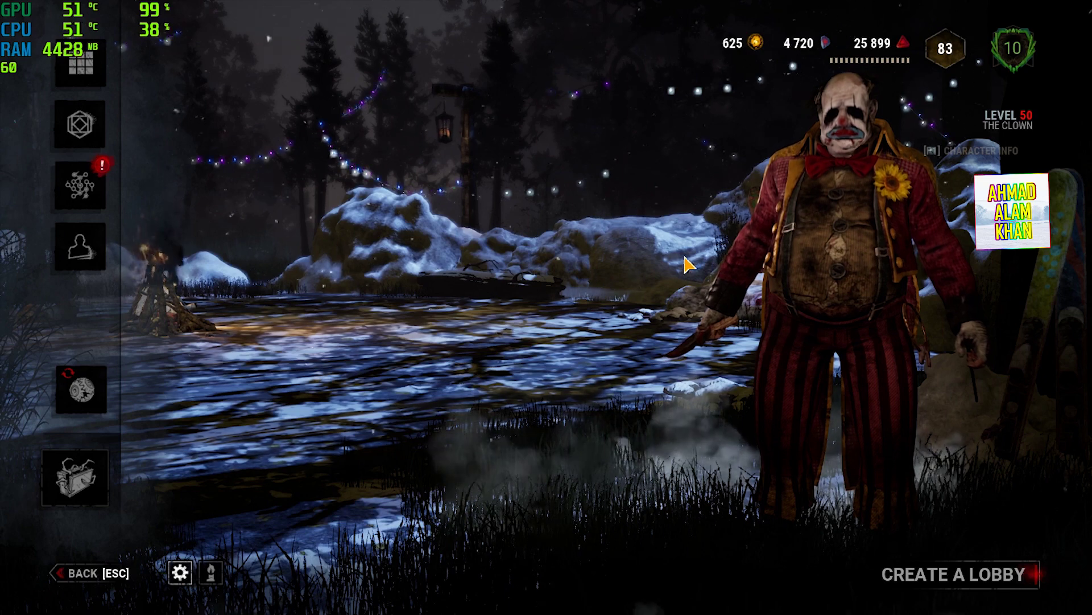
click(180, 572)
click(586, 161)
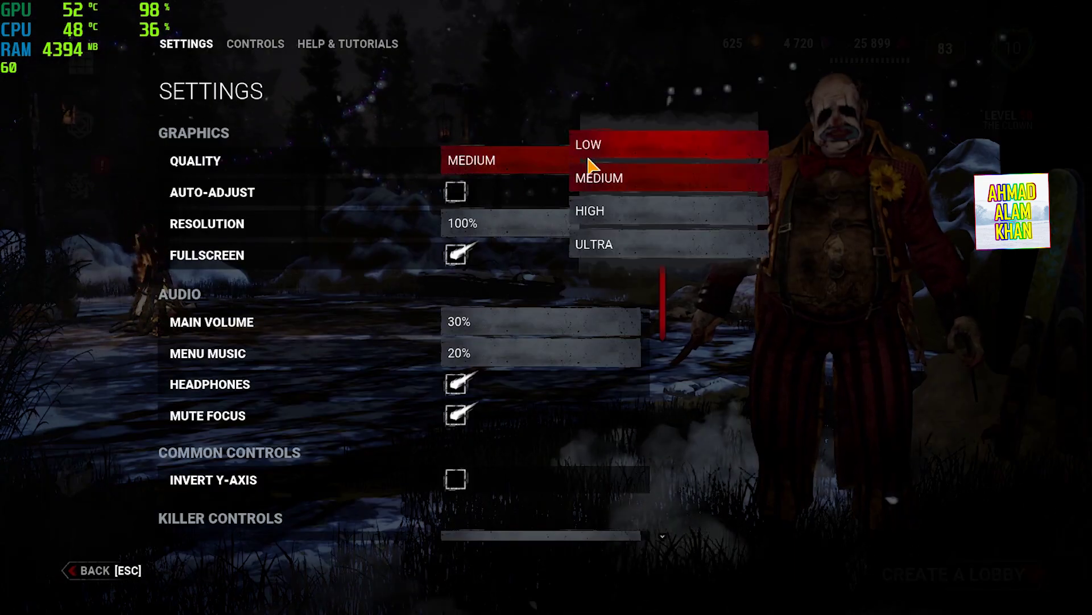
click(675, 142)
key(Escape)
key(Escape)
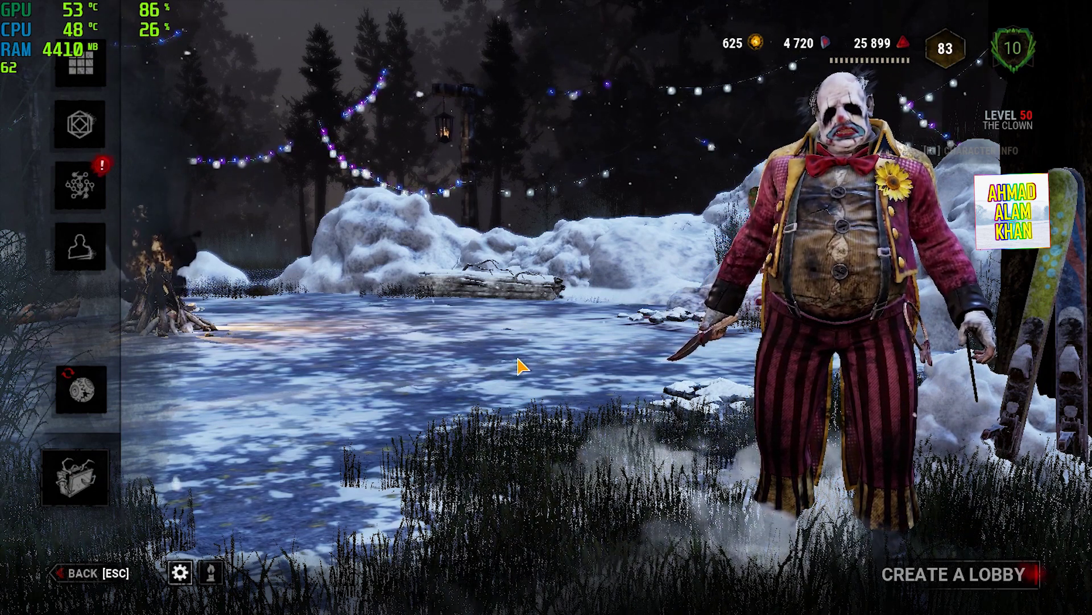
Reopen Settings and set graphics Quality back to MEDIUM
click(185, 573)
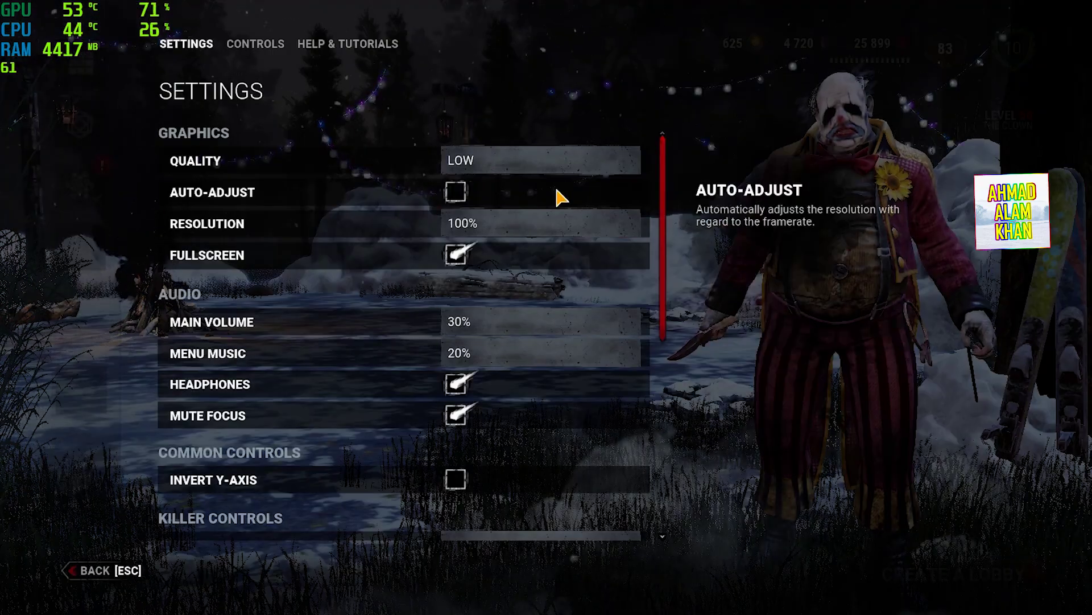
click(541, 161)
click(647, 182)
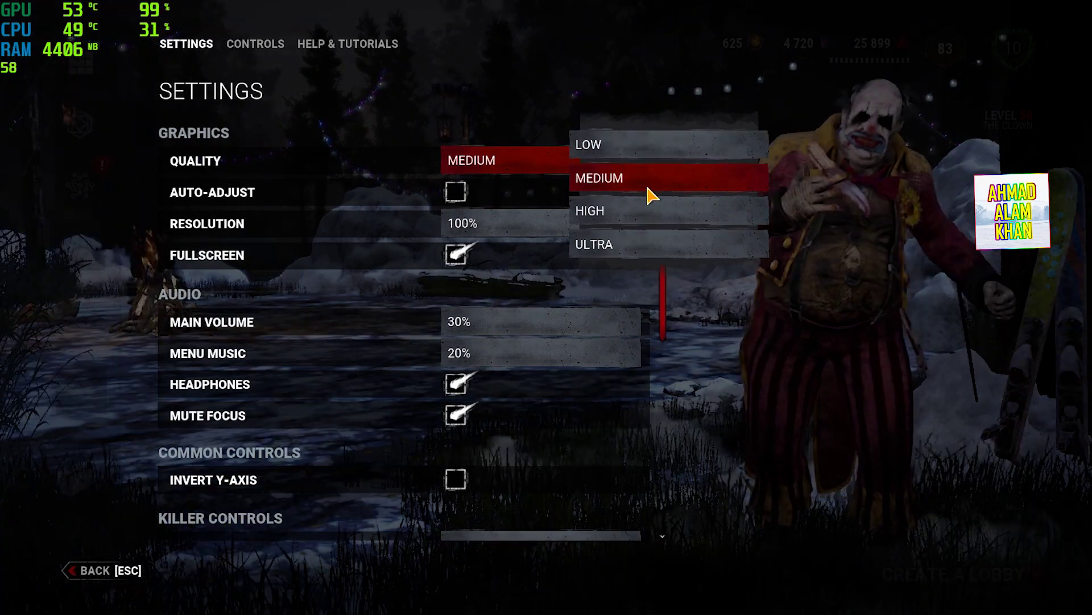
Lower the render Resolution slider to 80% and return to the lobby
click(477, 224)
drag(683, 146, 685, 174)
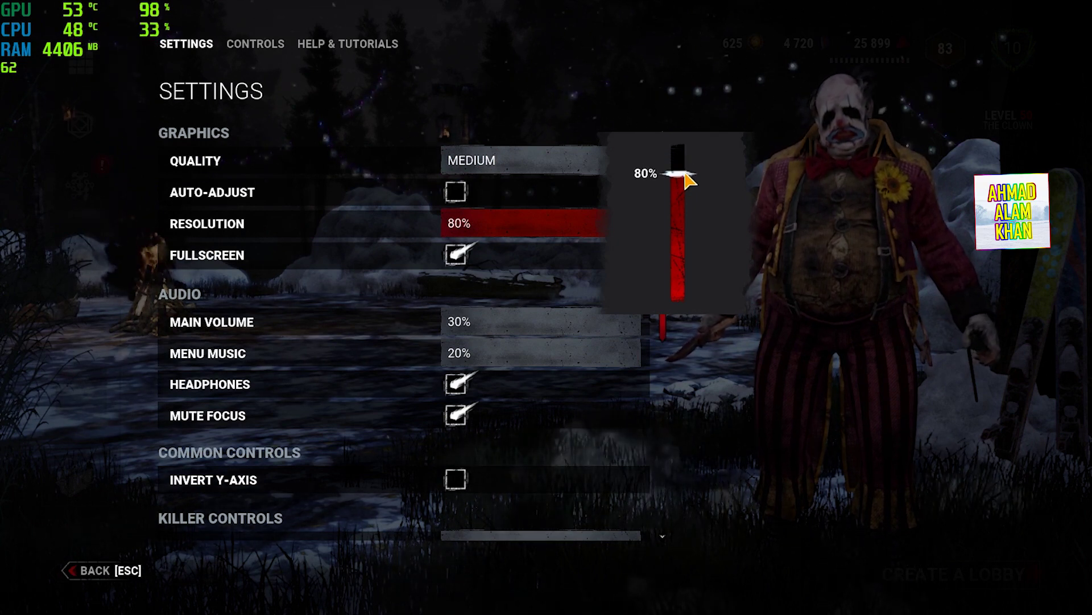
click(771, 257)
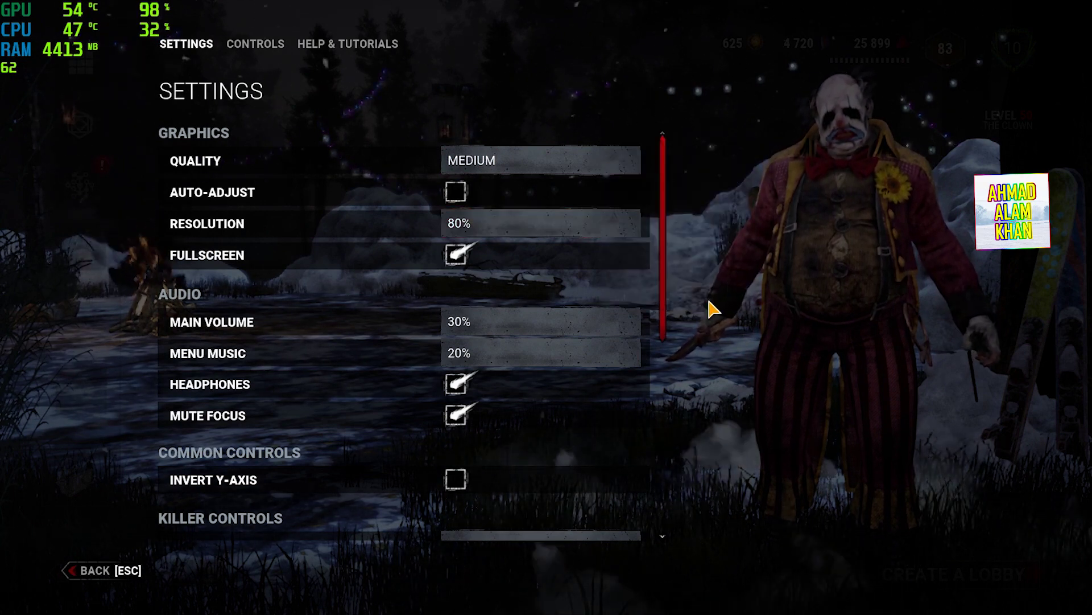
key(Escape)
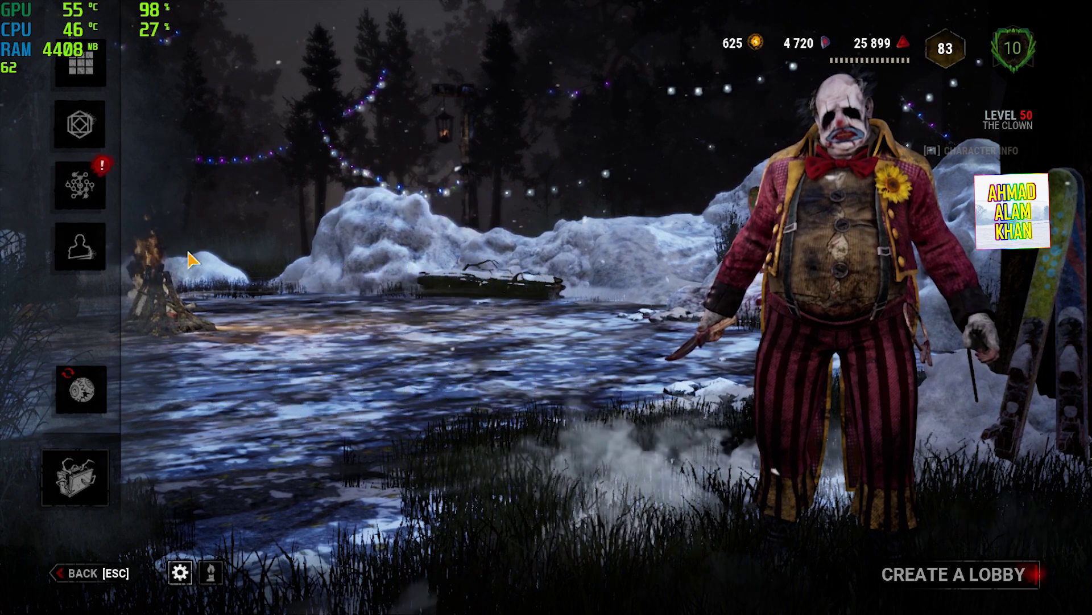
Equip the Frosty Eyes head for The Clown in Customization
click(93, 247)
click(241, 364)
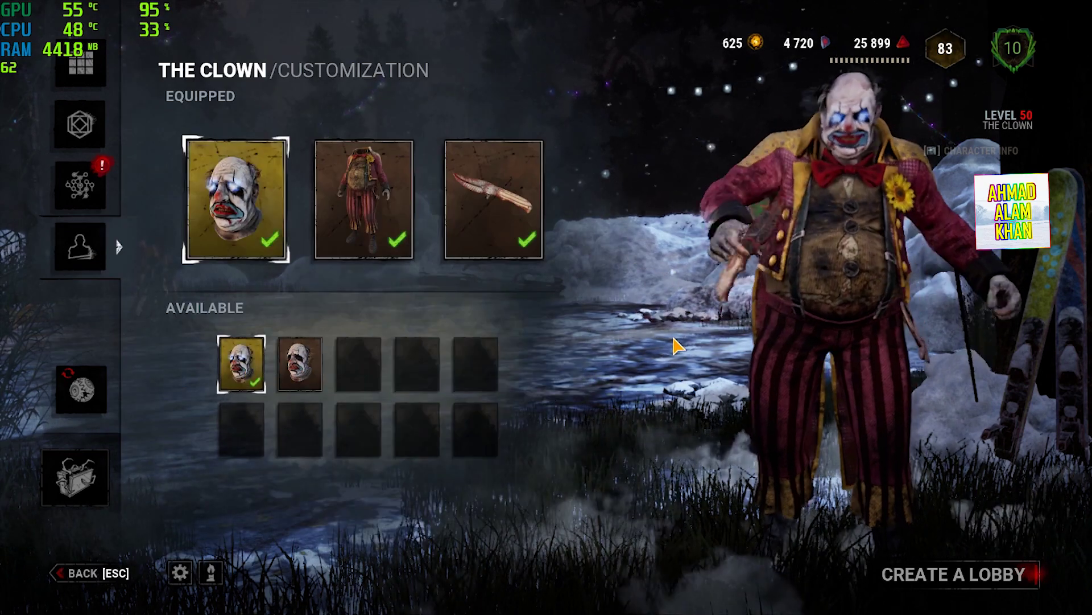
key(Escape)
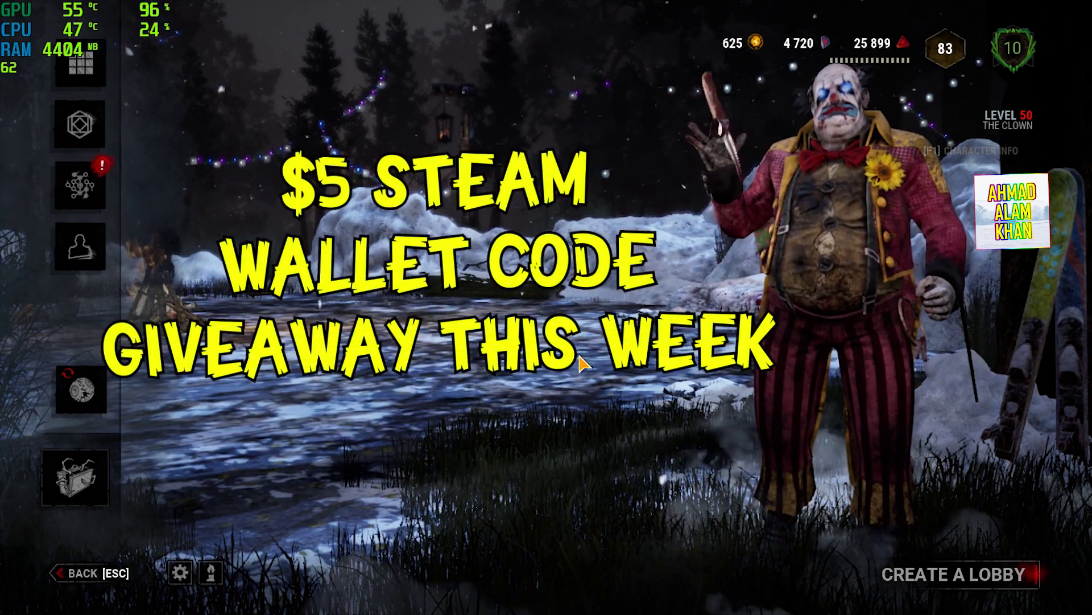